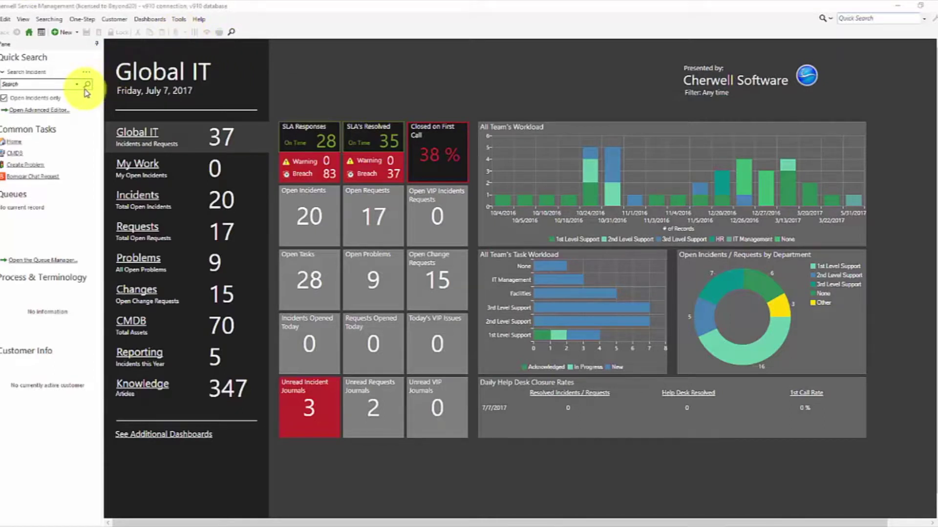
Open incident 100957 from the Open Incidents search and show its Tasks list.
left_click(89, 87)
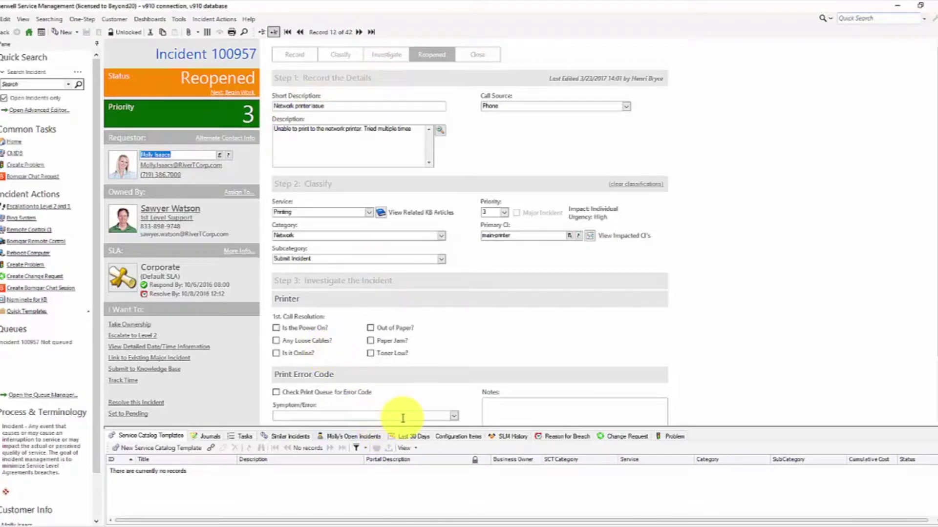
left_click(244, 436)
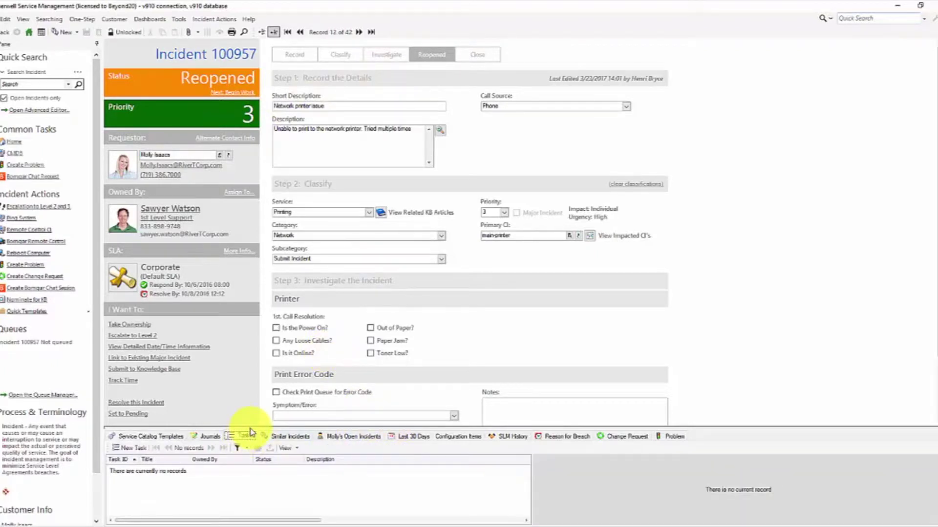
Add new task 10236 to incident 100957, enlarge its form, and leave Type unselected.
left_click(127, 448)
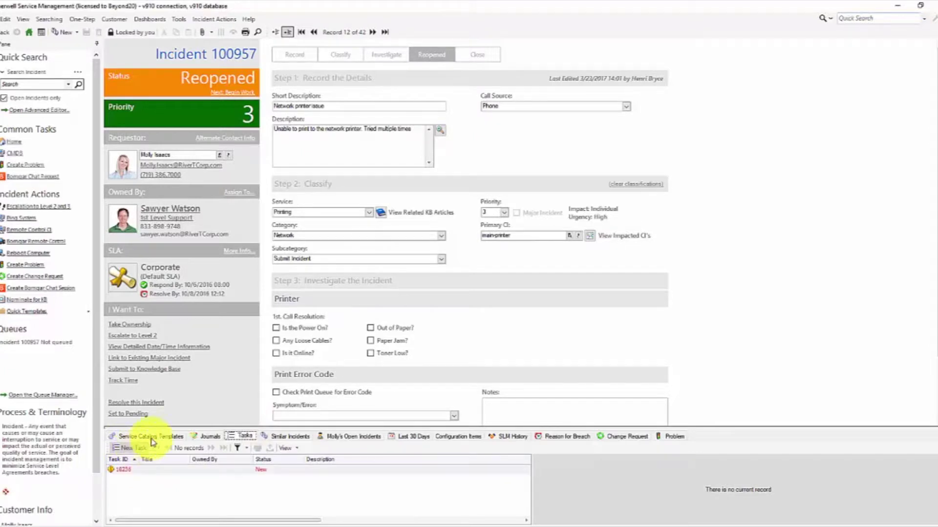
left_click_drag(503, 427, 525, 360)
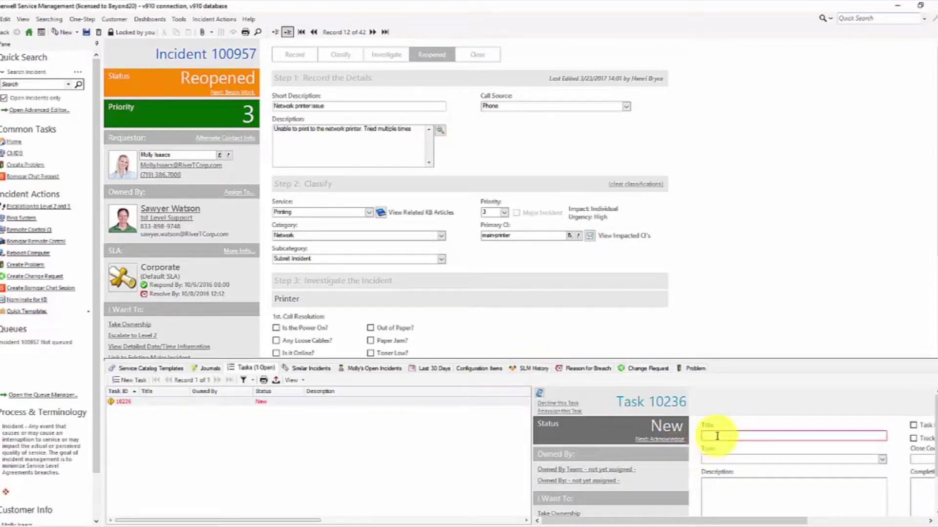
left_click(883, 459)
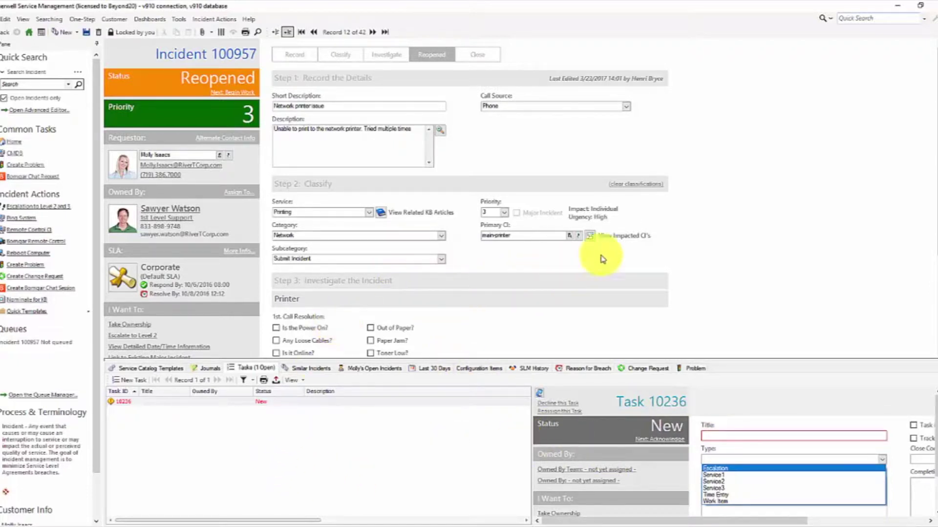
key("Escape")
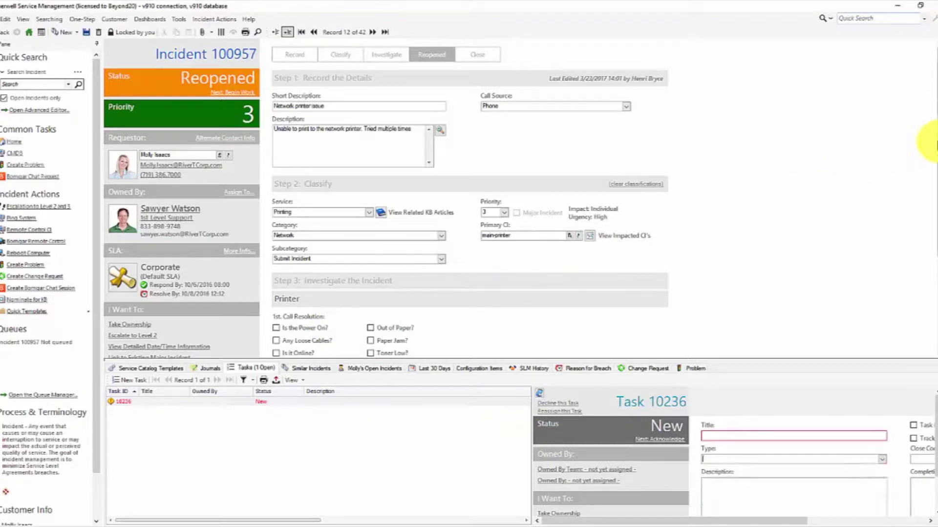
scroll(807, 276, "down", 3)
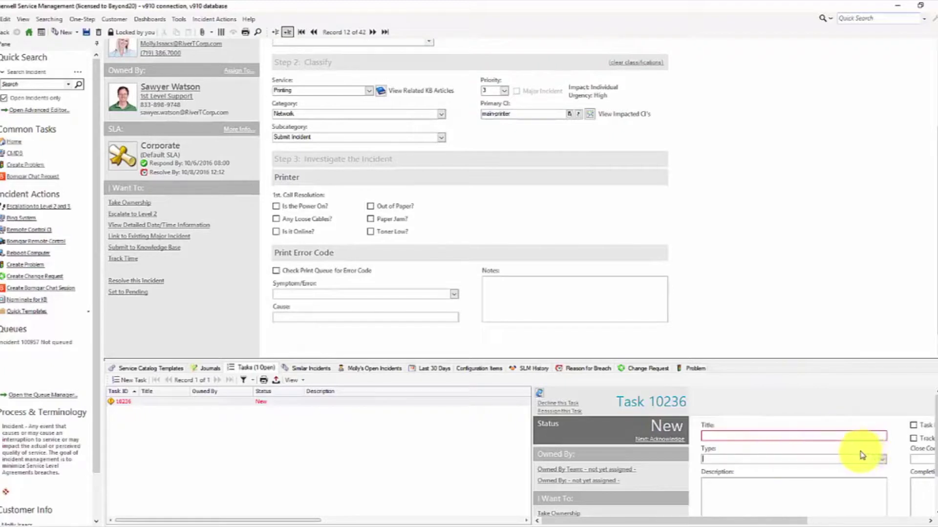
Title the task Svc1, set type Service1, take ownership, and enable time tracking.
left_click(756, 437)
type("Svc1")
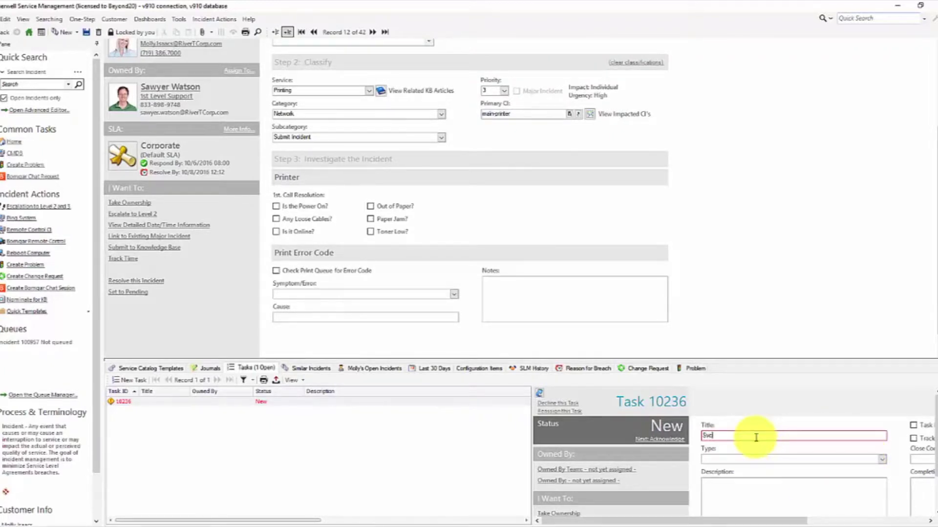
left_click(882, 459)
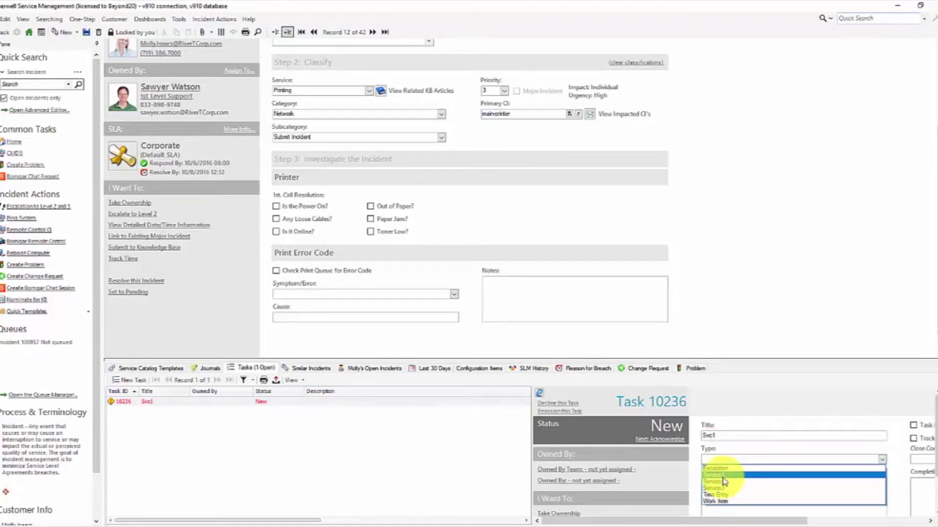
left_click(722, 477)
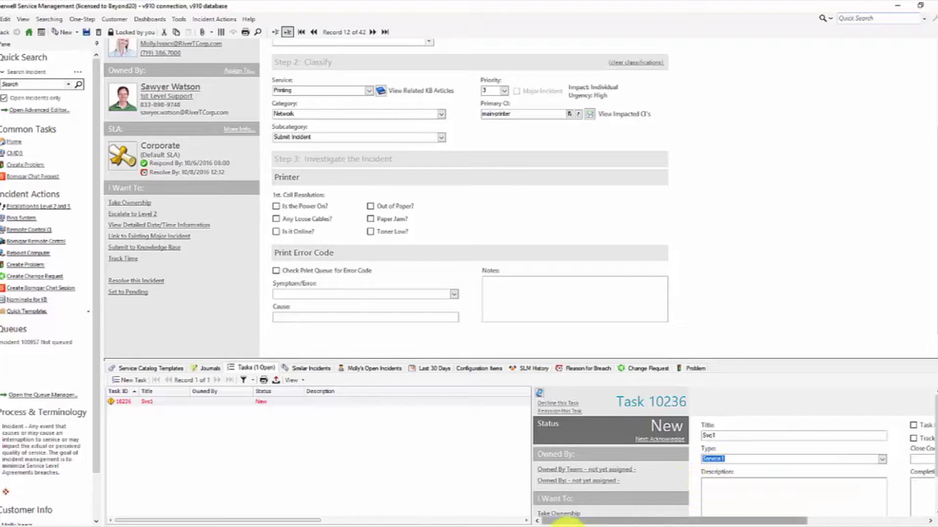
left_click(570, 513)
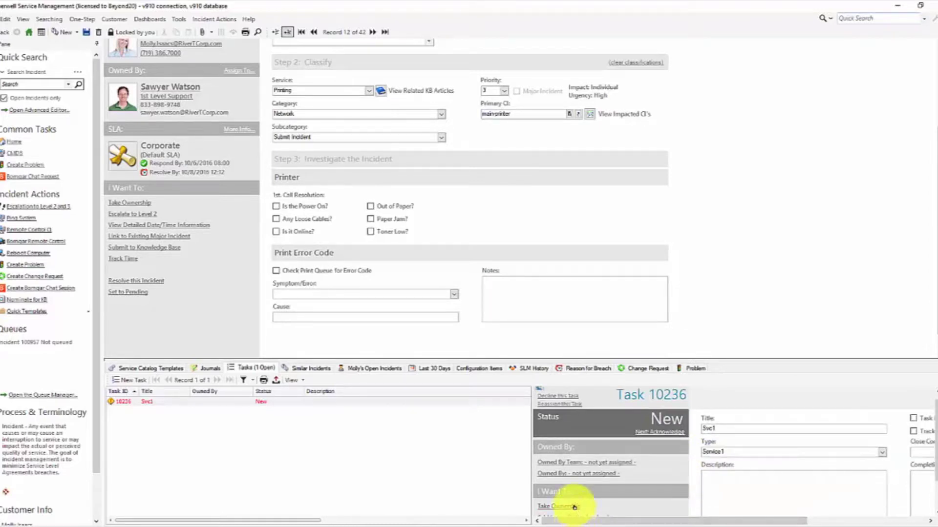
left_click(574, 507)
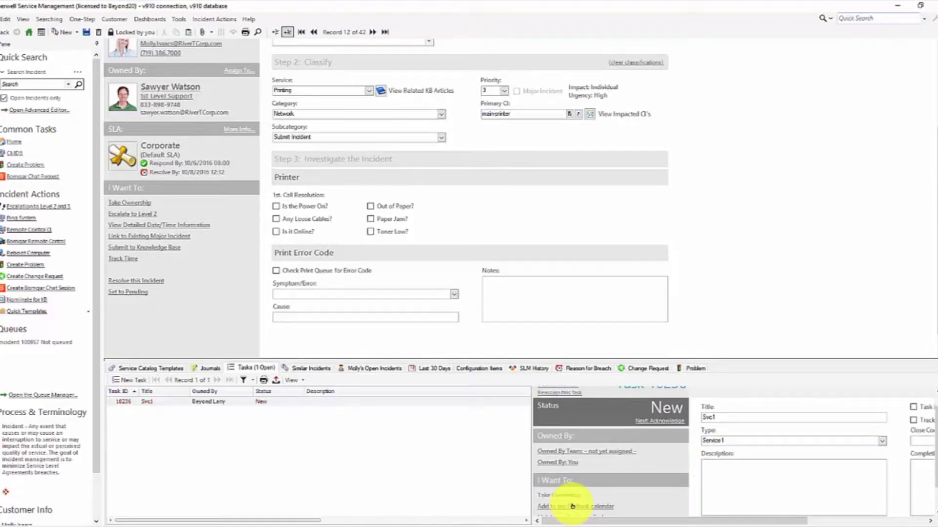
left_click(913, 420)
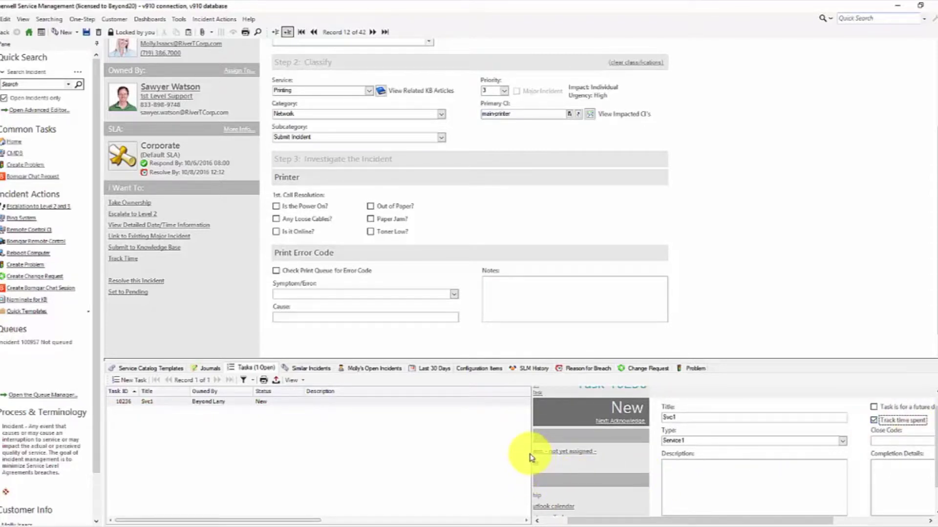
Log 1 hour on Svc1, begin work, and close it with close code Completed.
left_click_drag(532, 452, 523, 452)
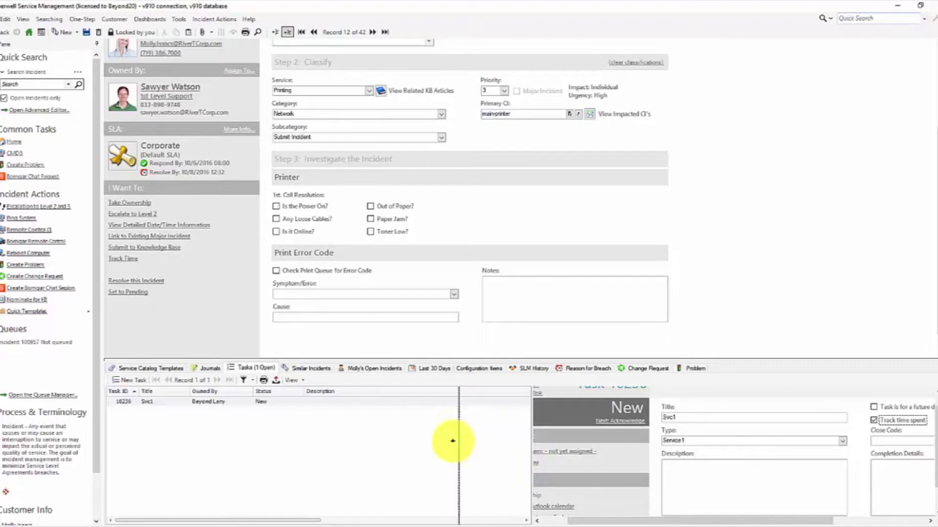
left_click_drag(443, 443, 406, 444)
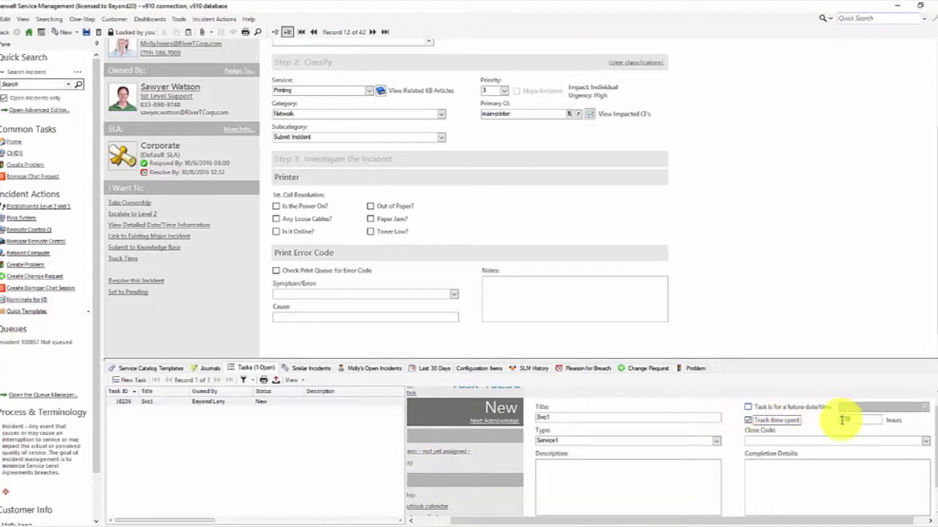
type("1")
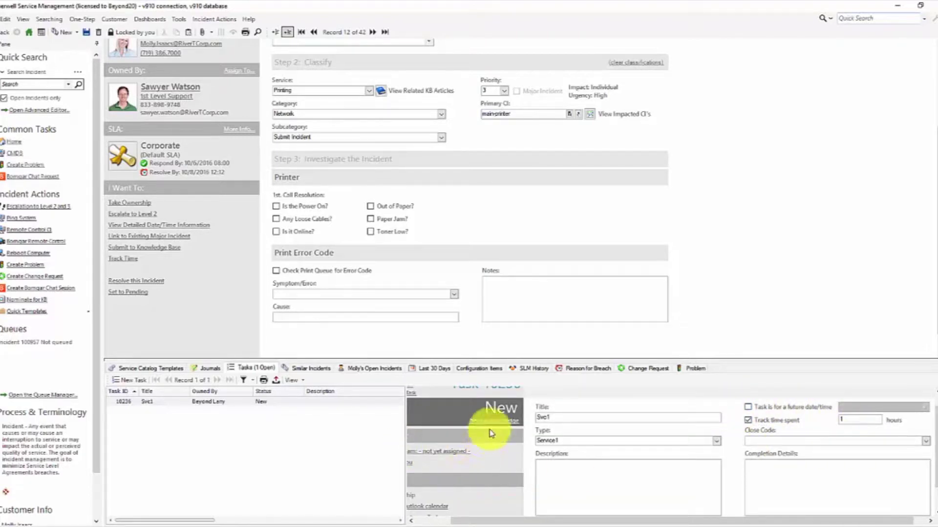
left_click(494, 424)
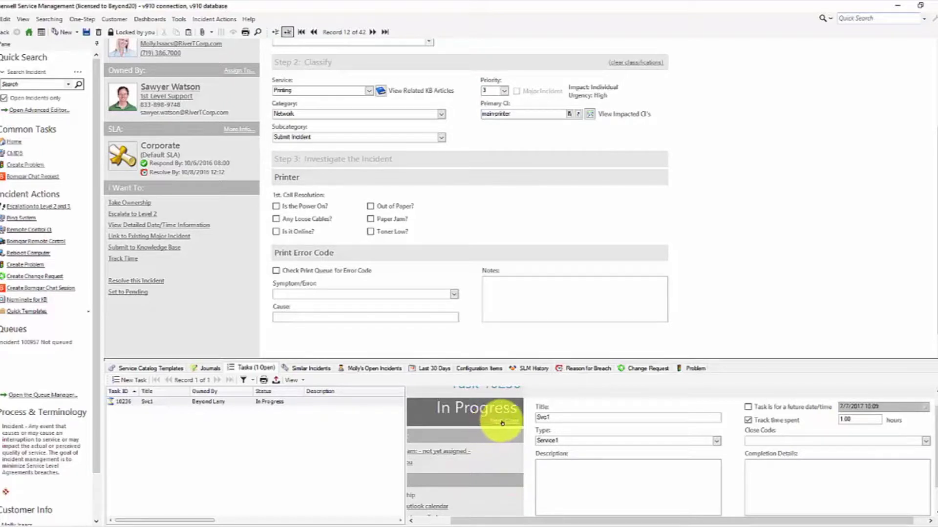
left_click(503, 422)
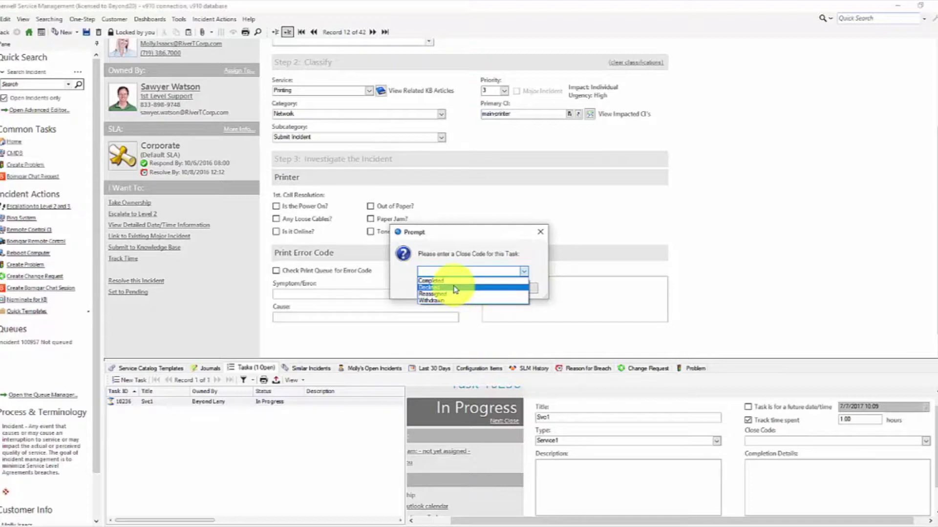
left_click(462, 293)
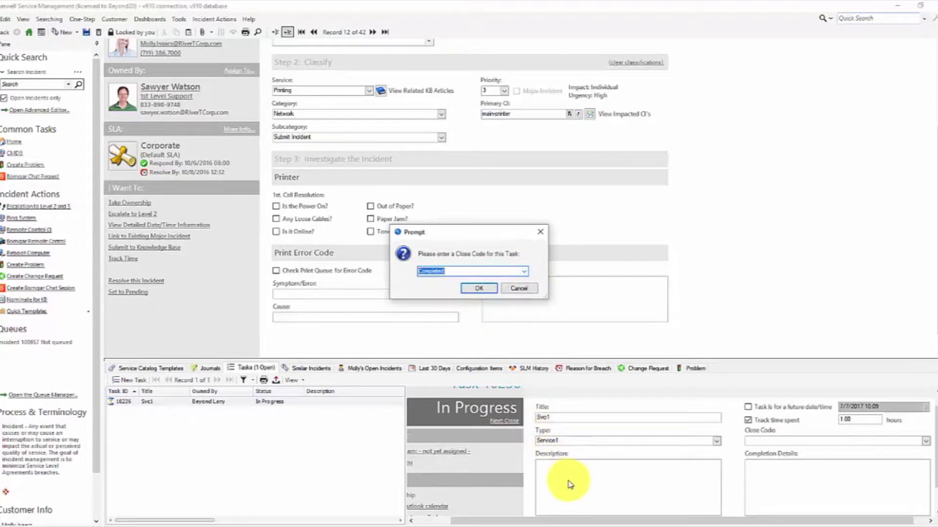
left_click(478, 287)
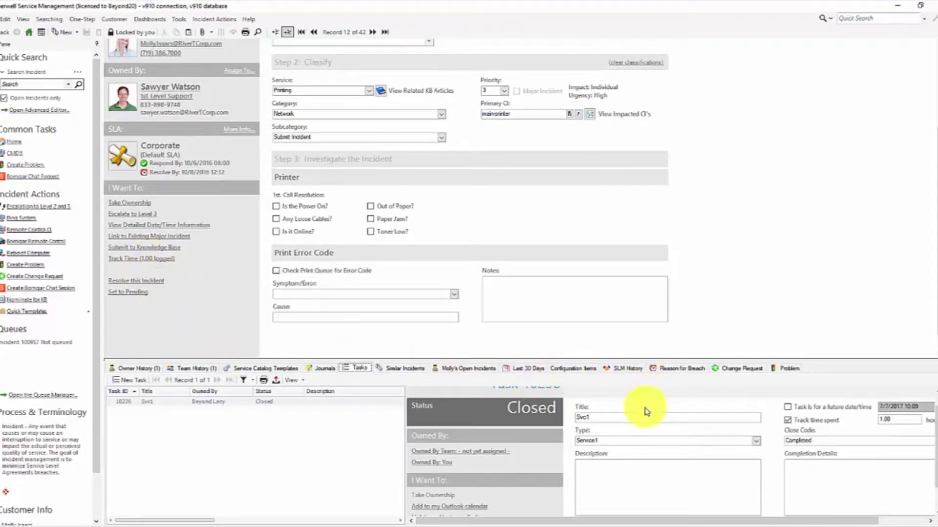
Add a second task svc2 of type Service2, take ownership, and enable time tracking.
left_click(130, 382)
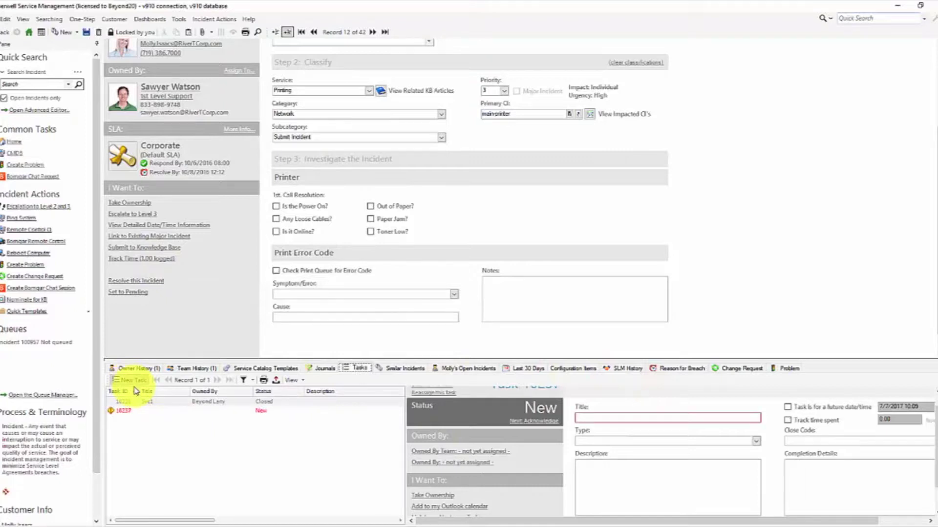
type("svc2")
left_click(726, 448)
left_click(727, 448)
left_click(595, 463)
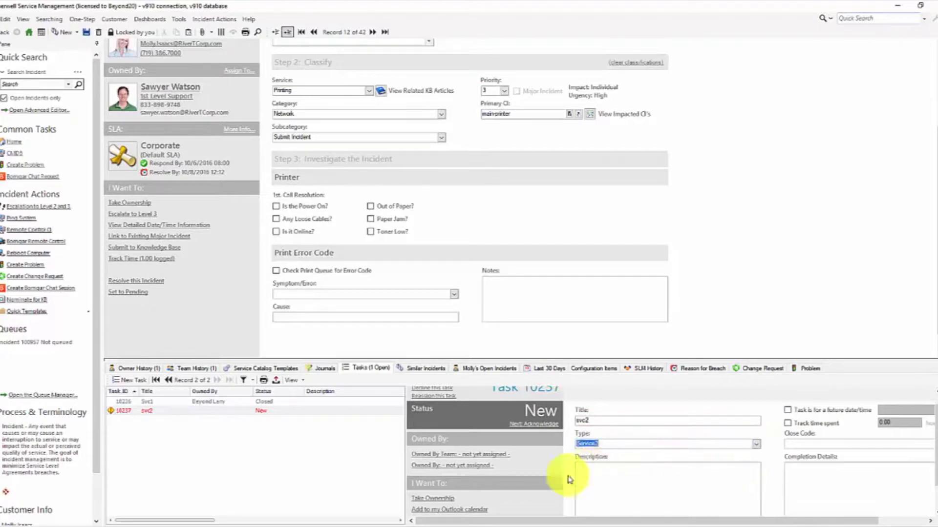
left_click(440, 499)
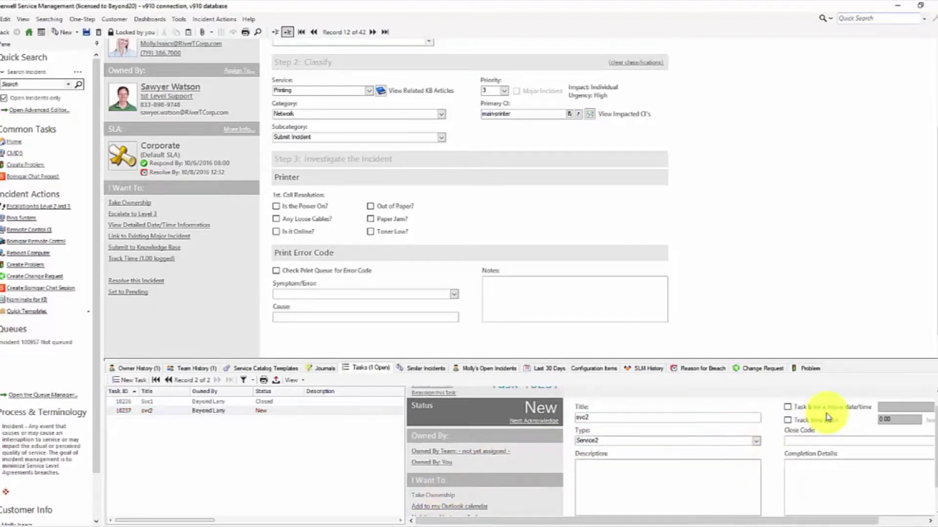
left_click(788, 422)
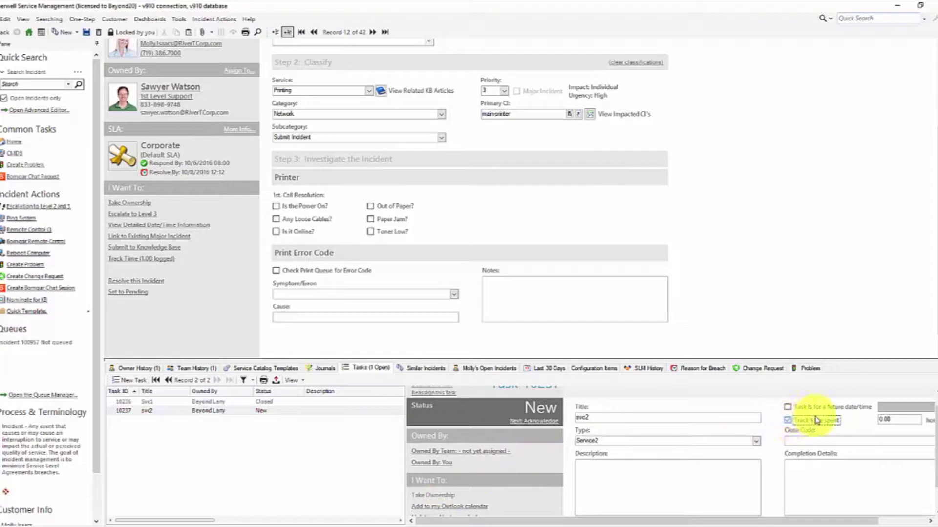
Log 2 hours on svc2, begin work, and close it with close code Completed.
double_click(882, 418)
type("2")
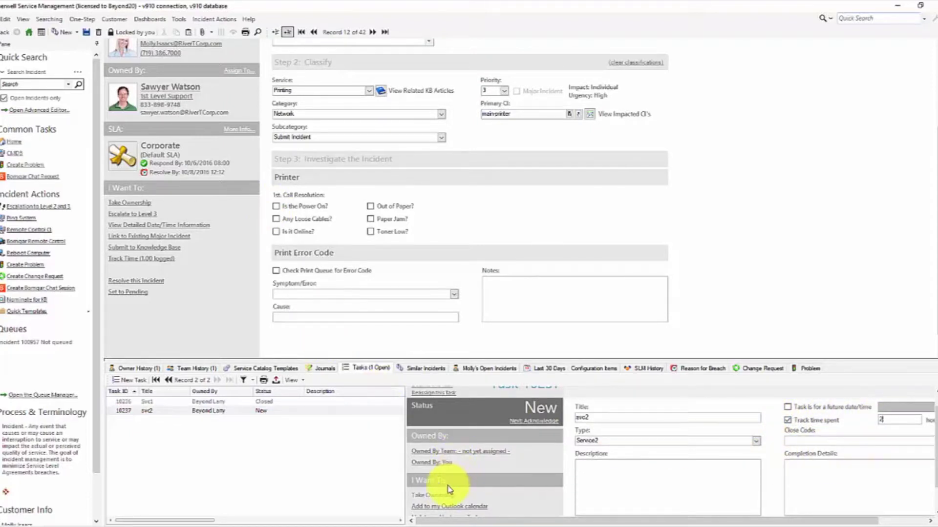
left_click(527, 423)
left_click(538, 421)
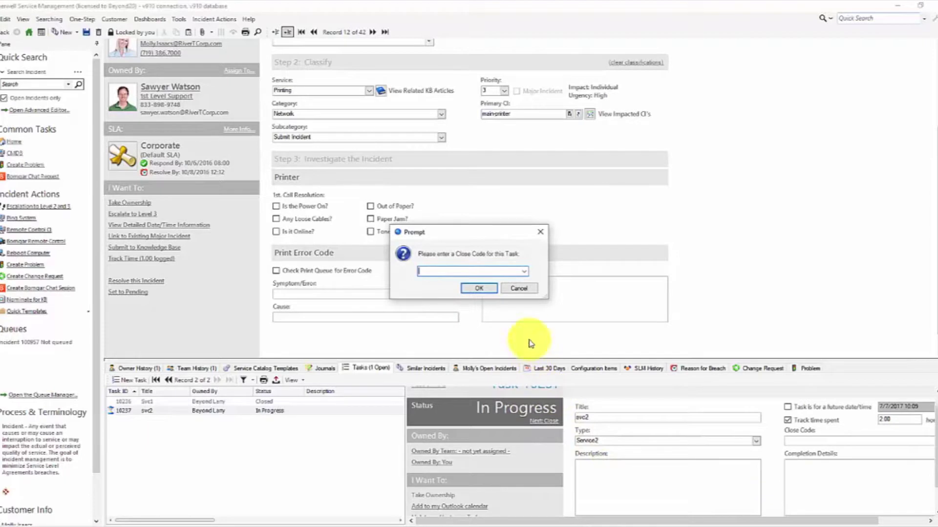
left_click(524, 272)
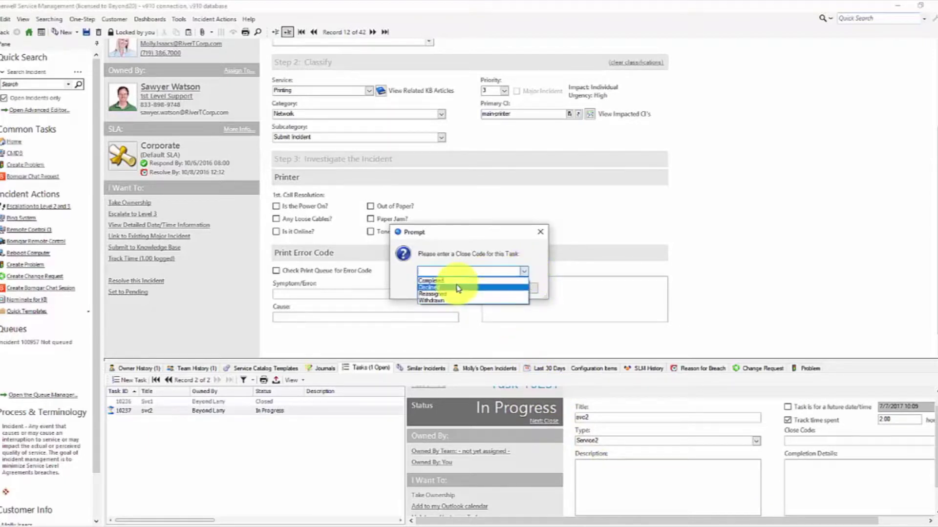
left_click(446, 277)
left_click(474, 289)
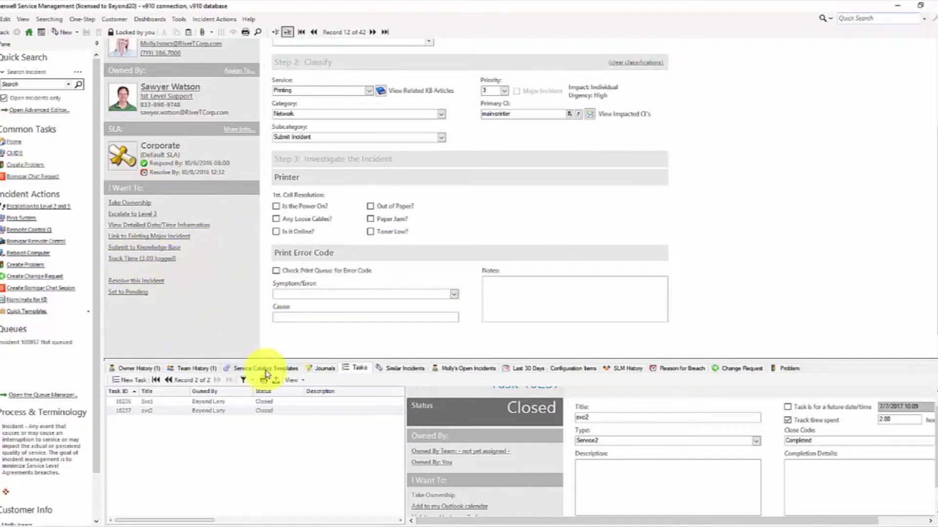
left_click(158, 225)
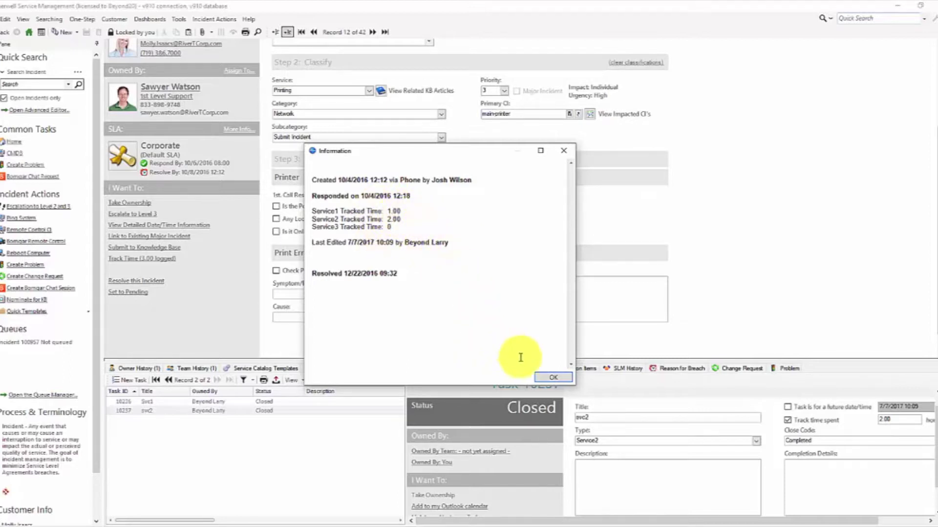
left_click(544, 380)
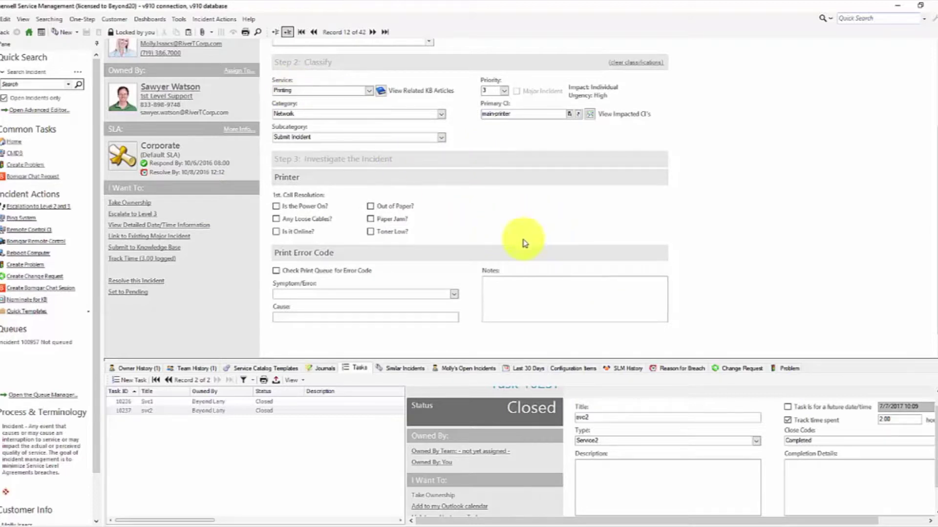
Add a third task svc3 of type Service3, take ownership, and enable time tracking.
left_click(132, 380)
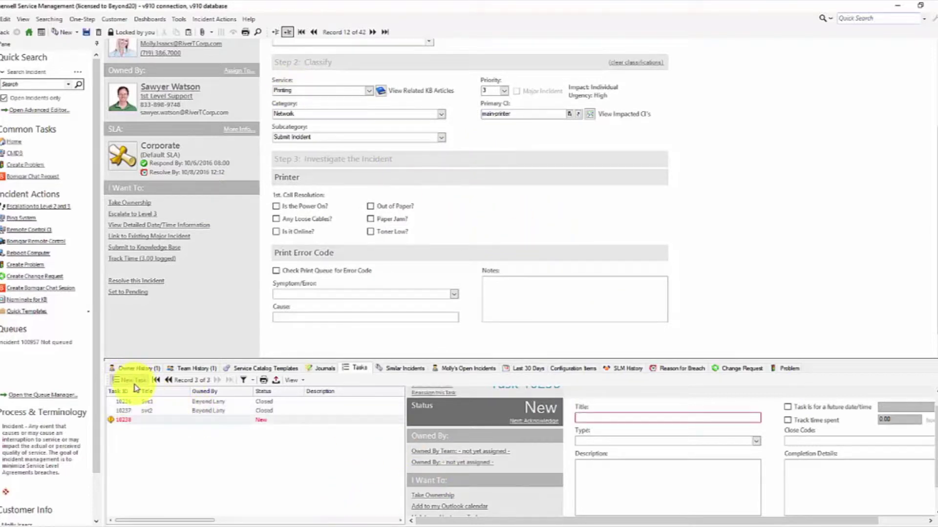
left_click(608, 419)
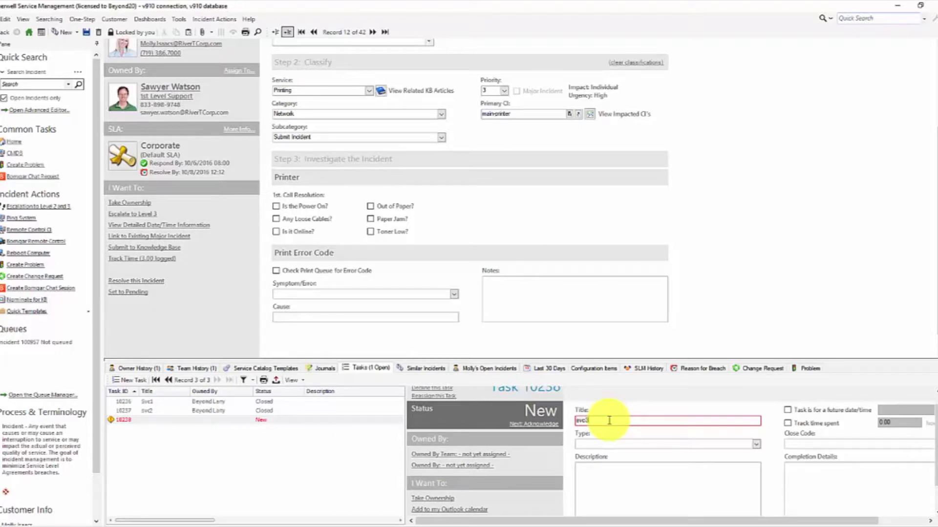
left_click(756, 444)
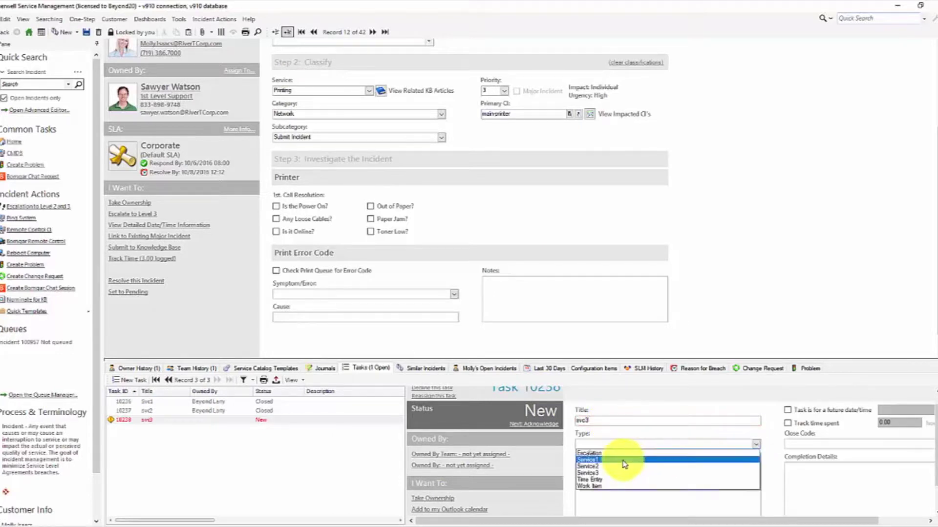
left_click(602, 477)
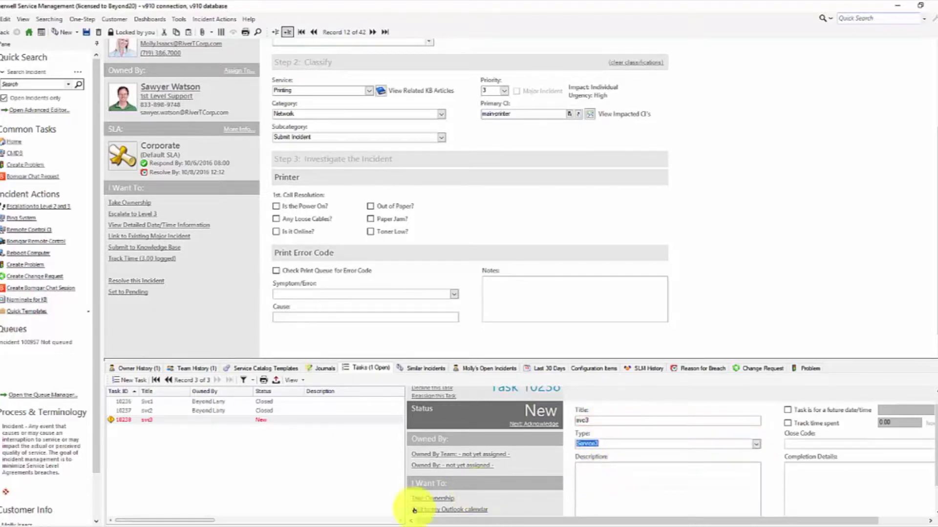
left_click(428, 502)
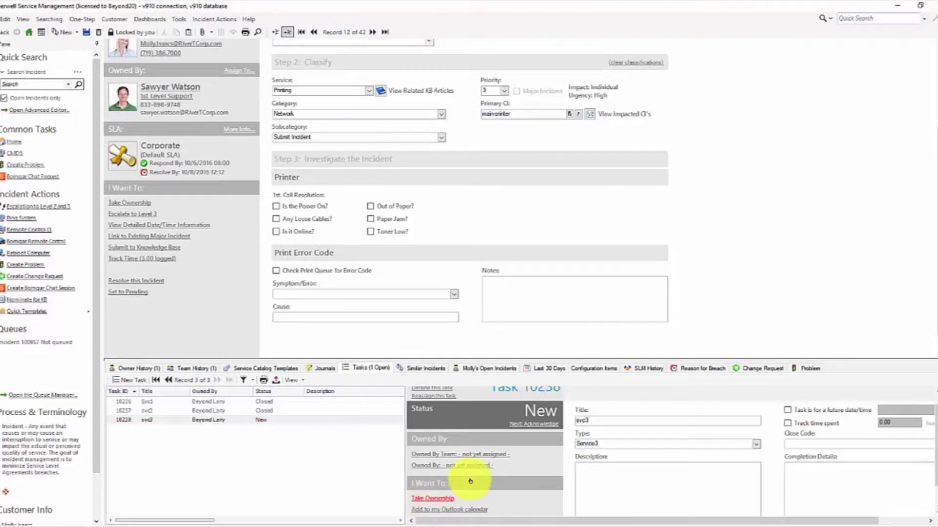
left_click(787, 421)
Log 3 hours on svc3, begin work, and close it with close code Completed.
left_click(899, 419)
type("3")
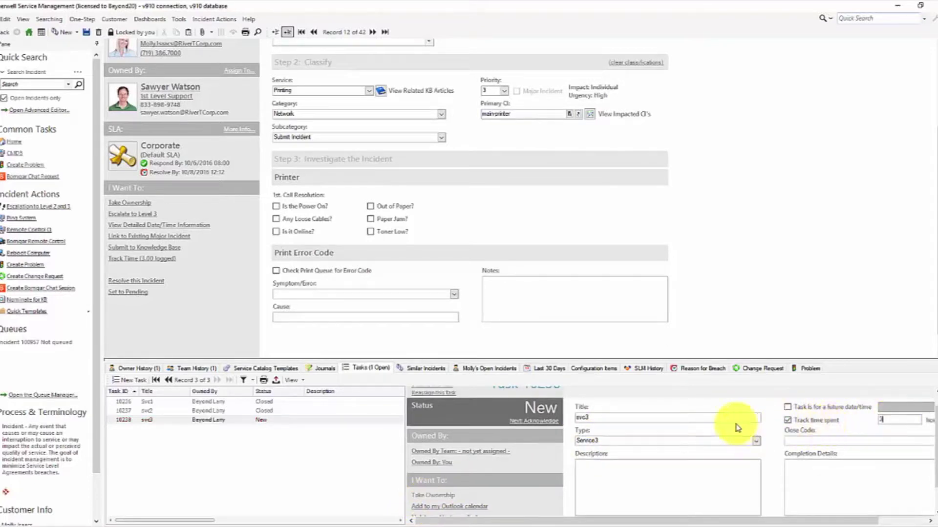
left_click(529, 422)
left_click(543, 421)
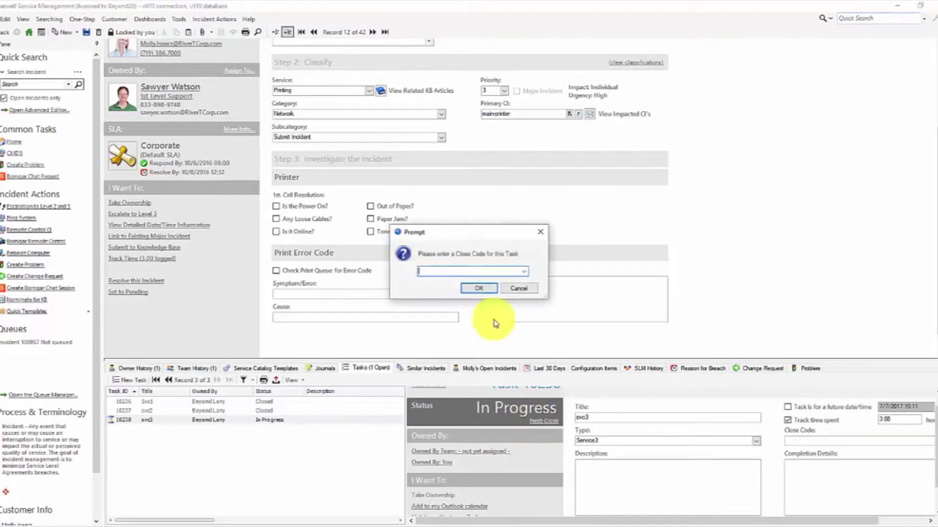
left_click(523, 272)
left_click(476, 279)
left_click(479, 288)
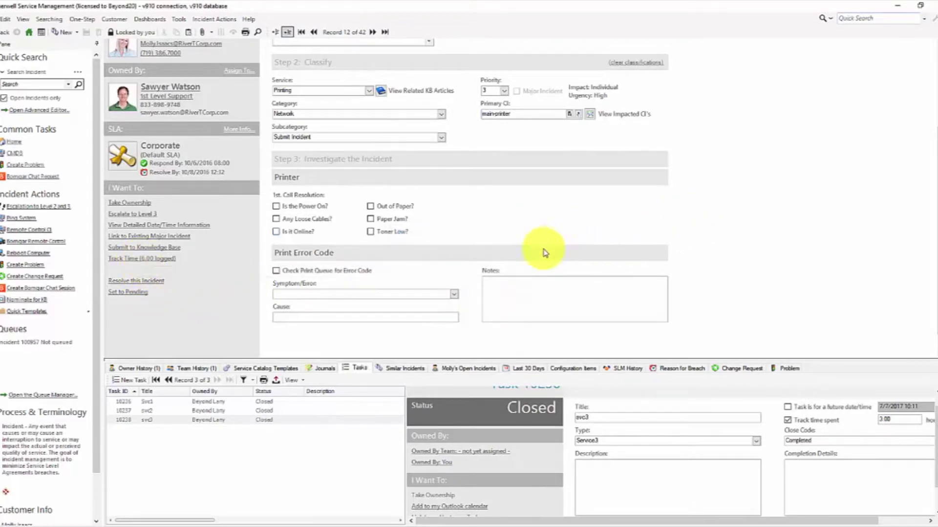
Track 1.00 hour with a work description, choosing Service1 as the time log's task type.
left_click(142, 259)
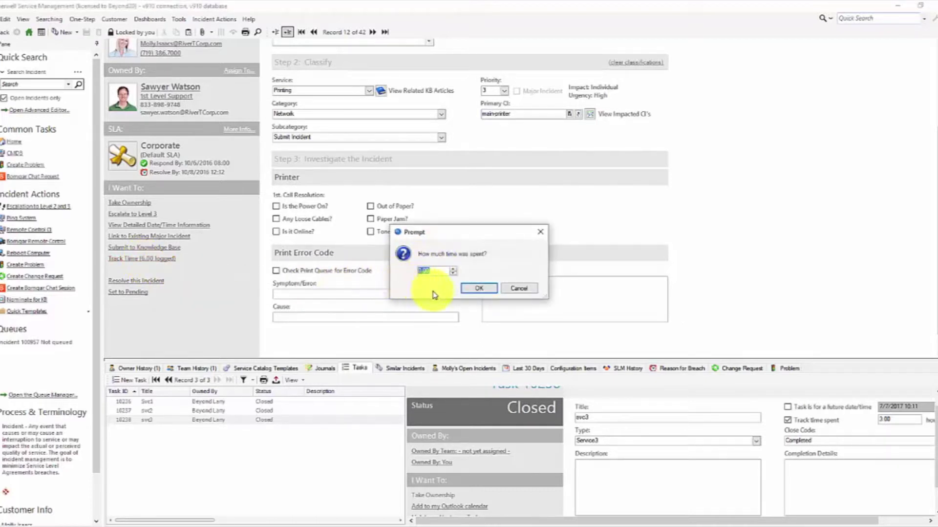
left_click(466, 291)
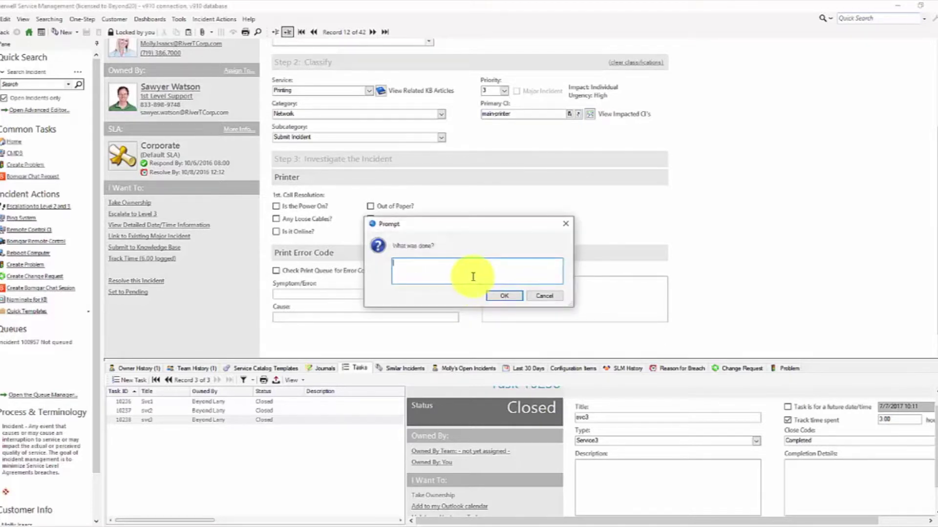
type("T")
left_click(492, 298)
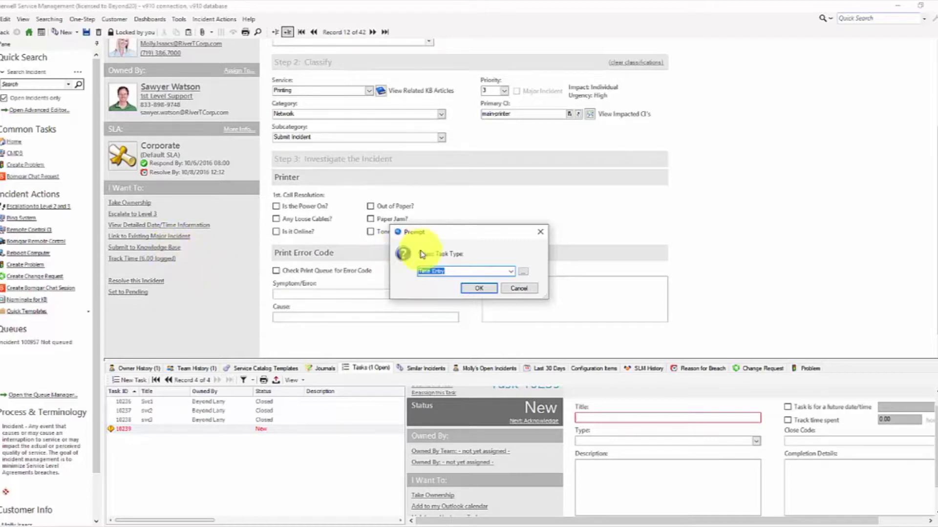
left_click(512, 273)
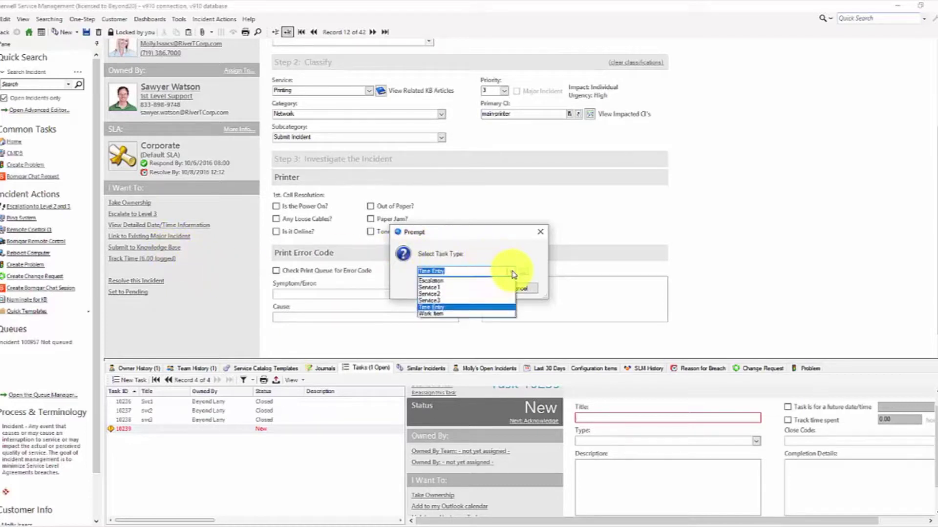
left_click(461, 288)
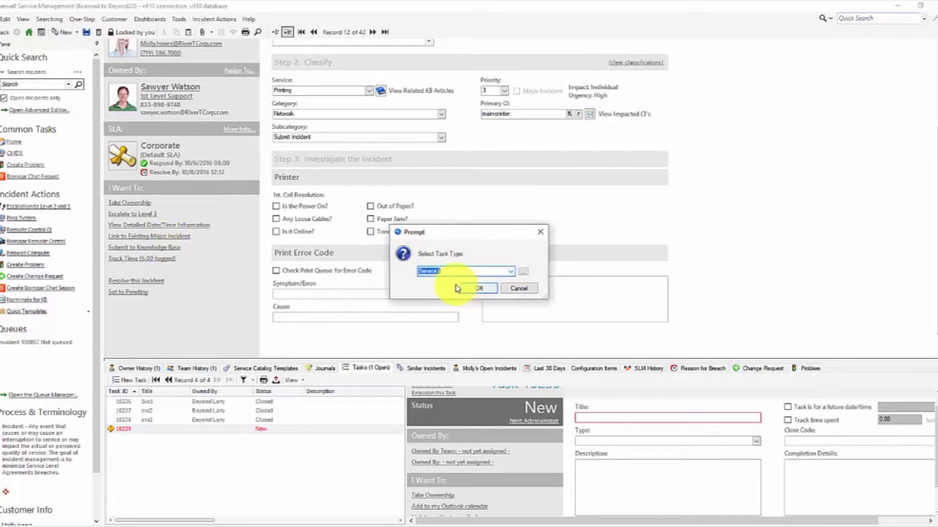
left_click(478, 288)
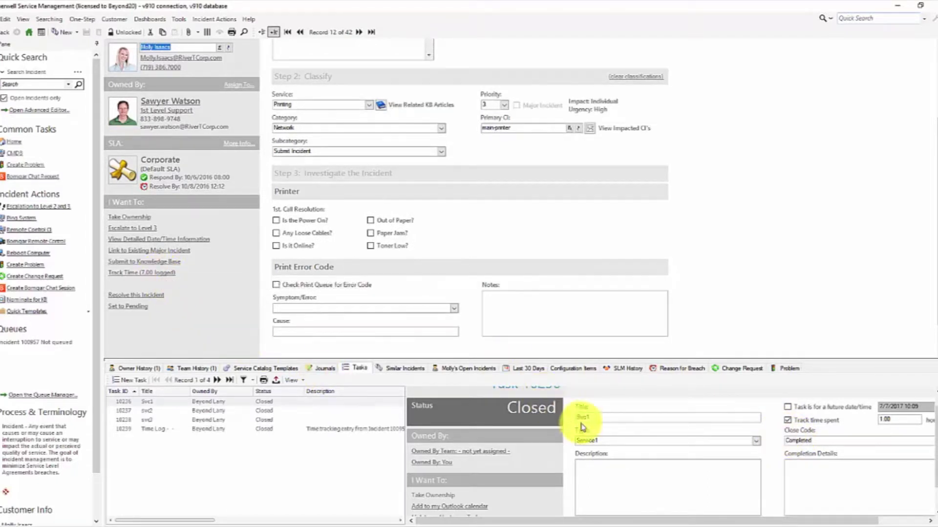
Review detailed tracked times: Service1 2.00, Service2 2.00, Service3 3.00 hours.
left_click(168, 240)
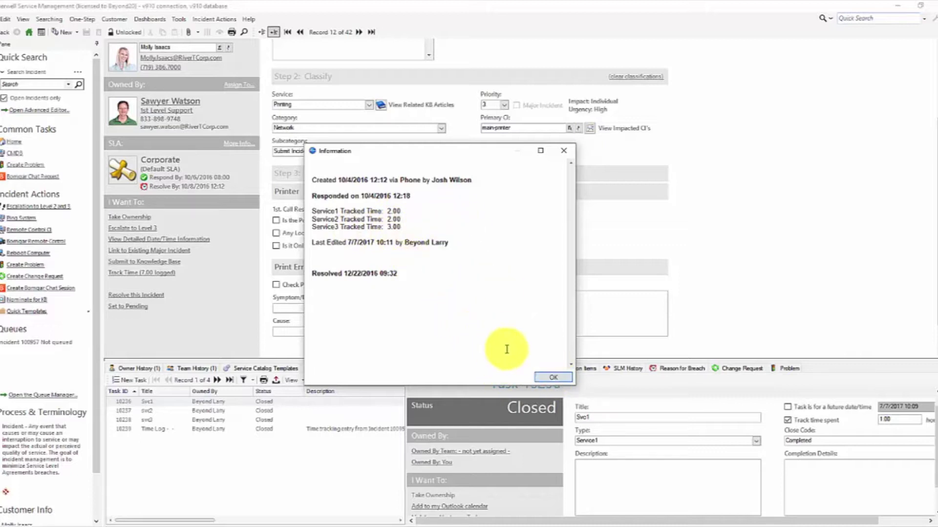
left_click(554, 379)
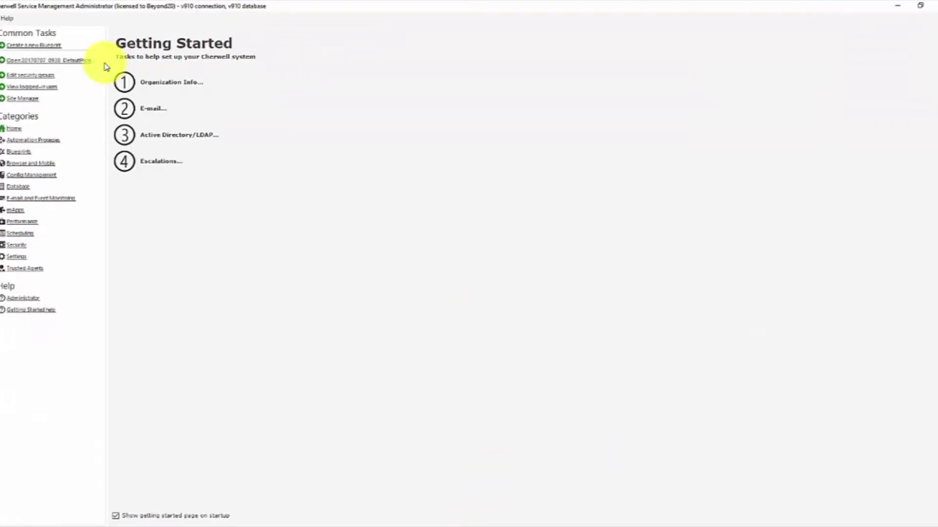
Create a new blueprint and open the Incident object's Default Form for editing.
left_click(47, 46)
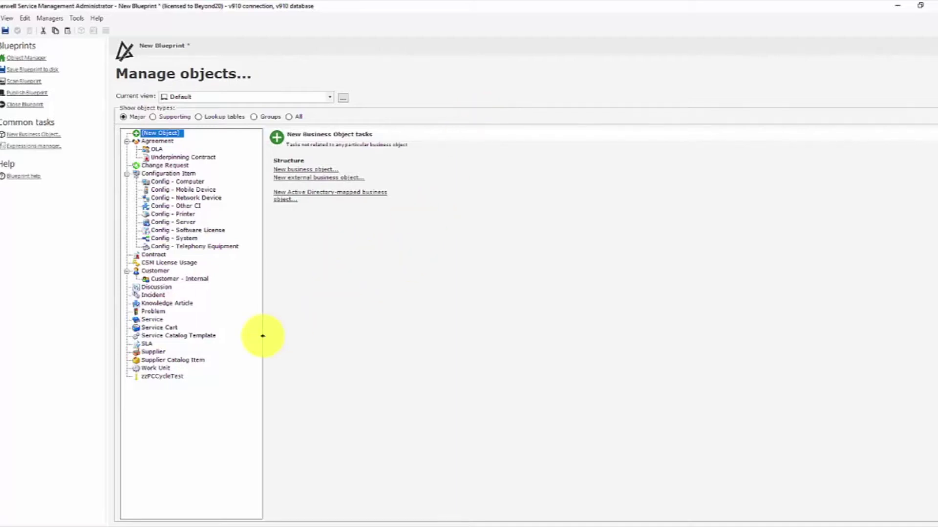
left_click(155, 296)
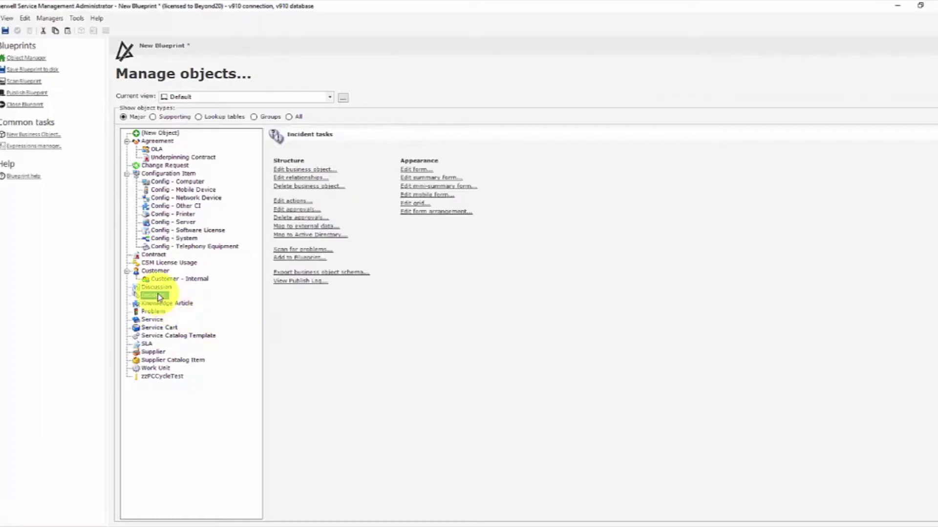
left_click(416, 172)
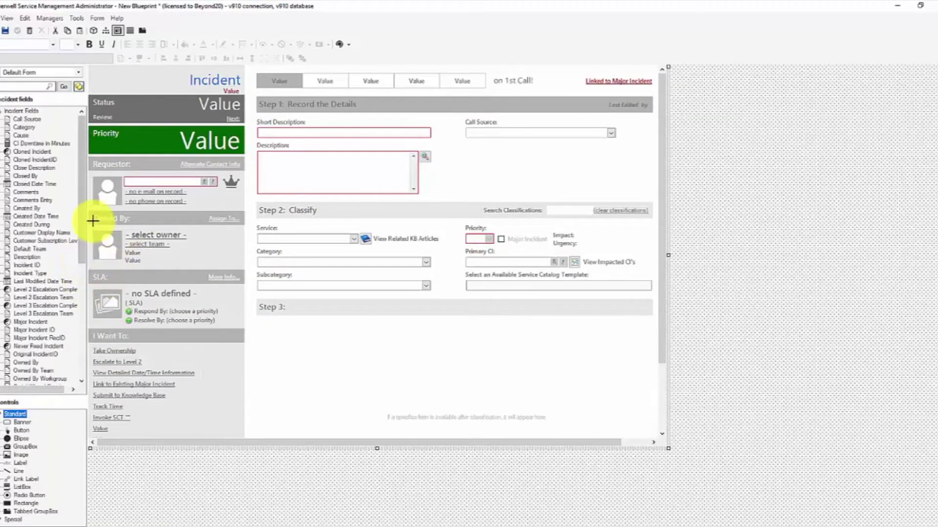
Expand the Incident's Time Tracking folder showing Service1–3 Time and Total Task Time fields.
left_click_drag(78, 193, 21, 358)
left_click(3, 379)
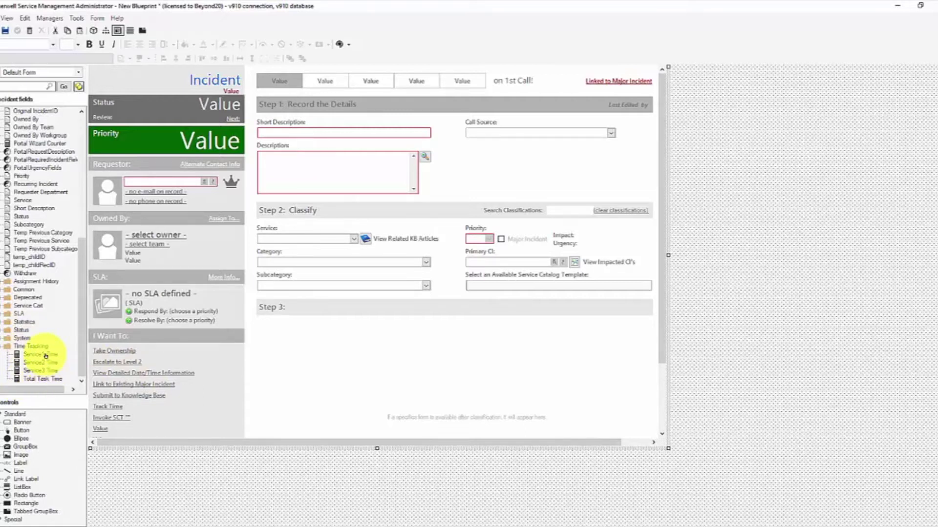
left_click_drag(46, 355, 408, 347)
Set Service1 Time's before-save value to the Service1 Task Time expression.
right_click(51, 356)
left_click(88, 383)
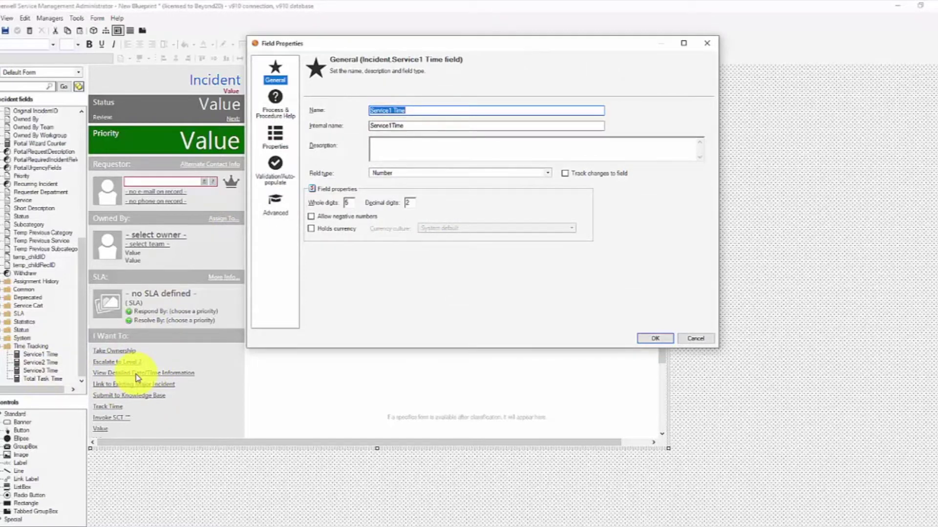
left_click(276, 138)
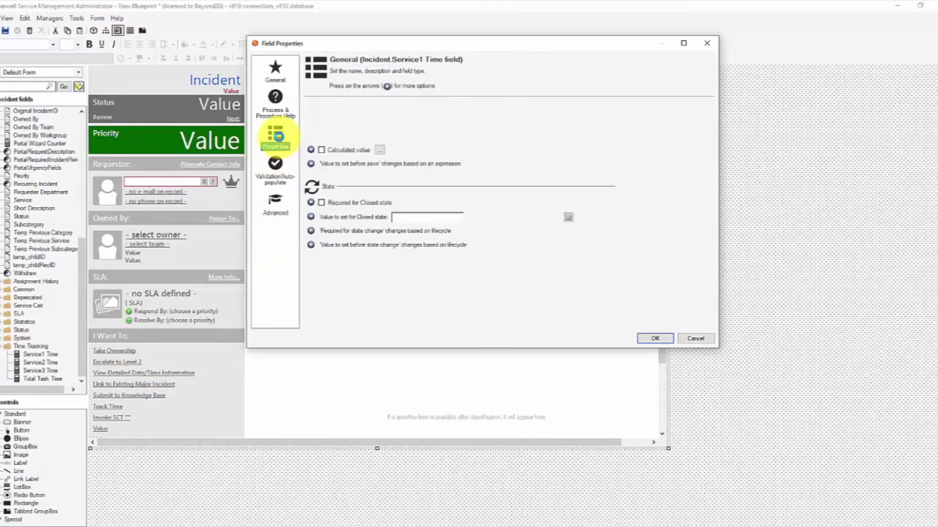
left_click(311, 164)
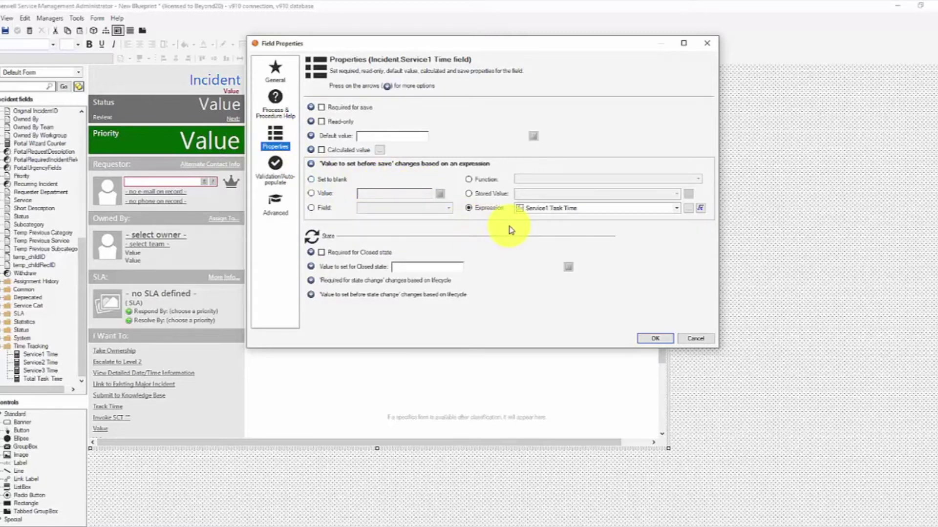
left_click(686, 210)
left_click(322, 126)
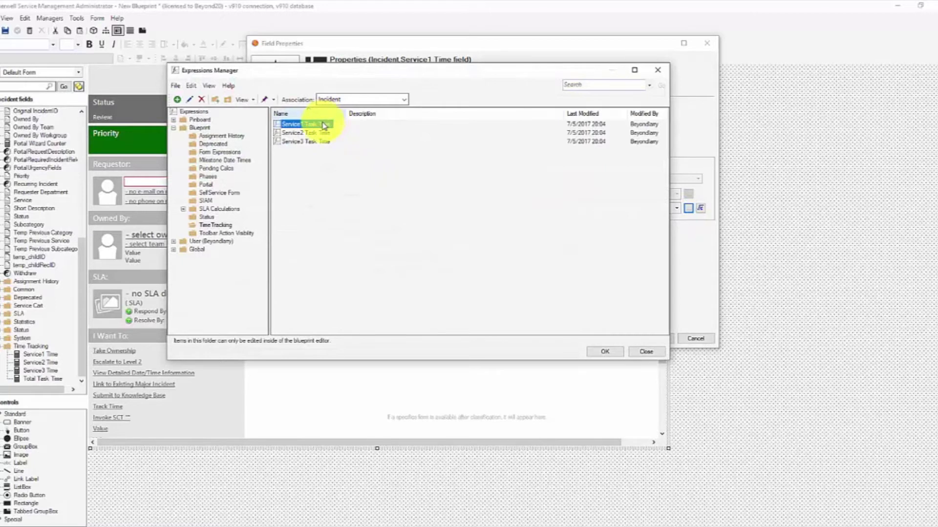
Review the Service1 Task Time expression details, then close the Expressions Manager.
right_click(323, 126)
left_click(344, 142)
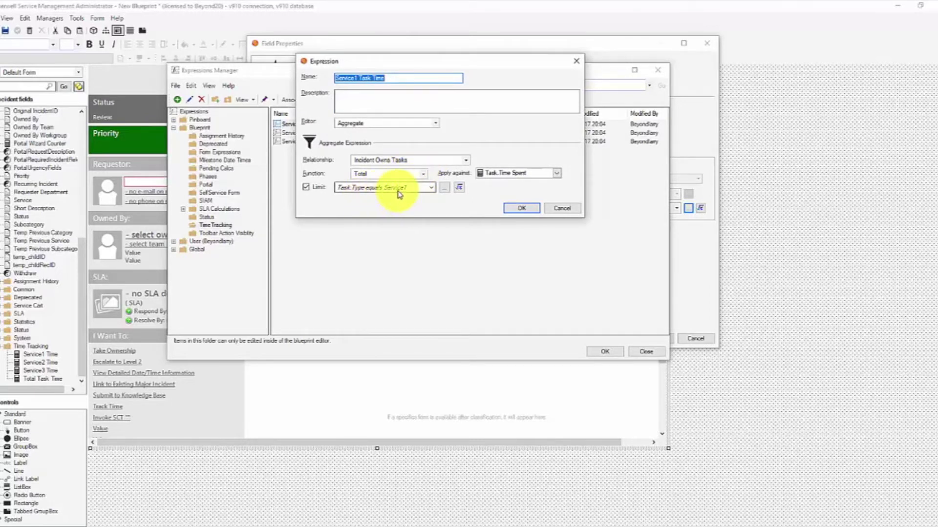
left_click_drag(486, 66, 544, 109)
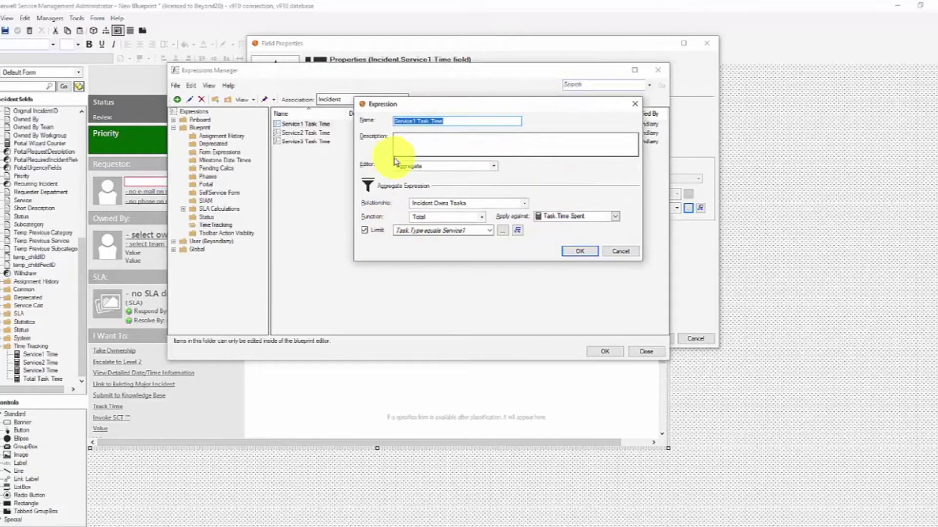
left_click(581, 253)
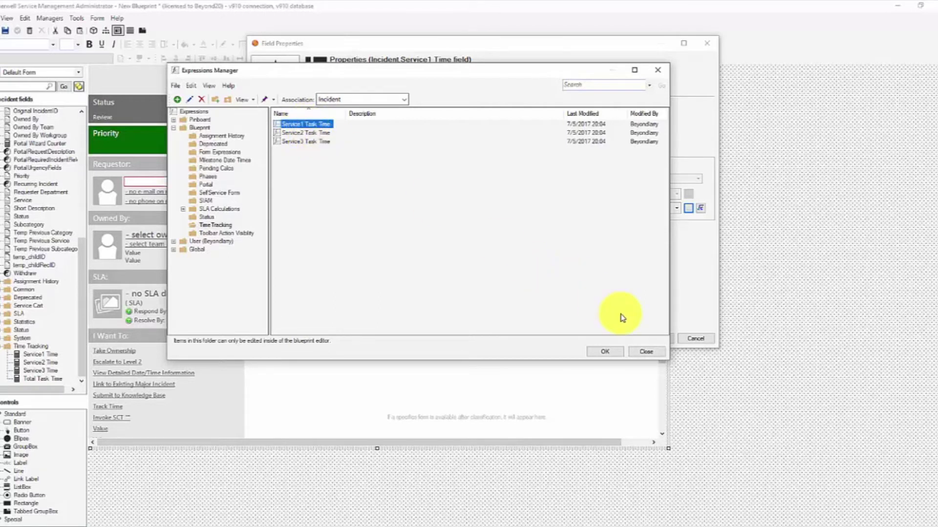
left_click(647, 354)
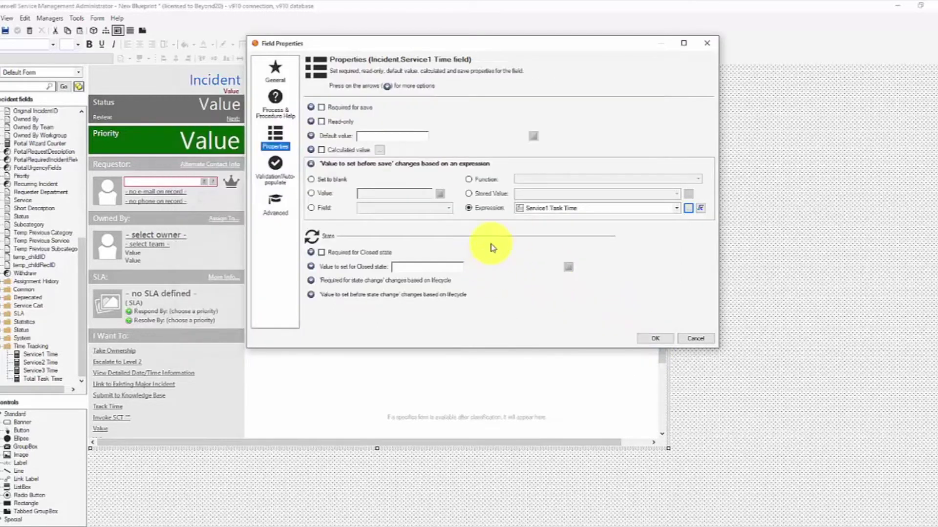
Close Field Properties unchanged and place the Total Task Time field on the Incident form.
left_click(699, 341)
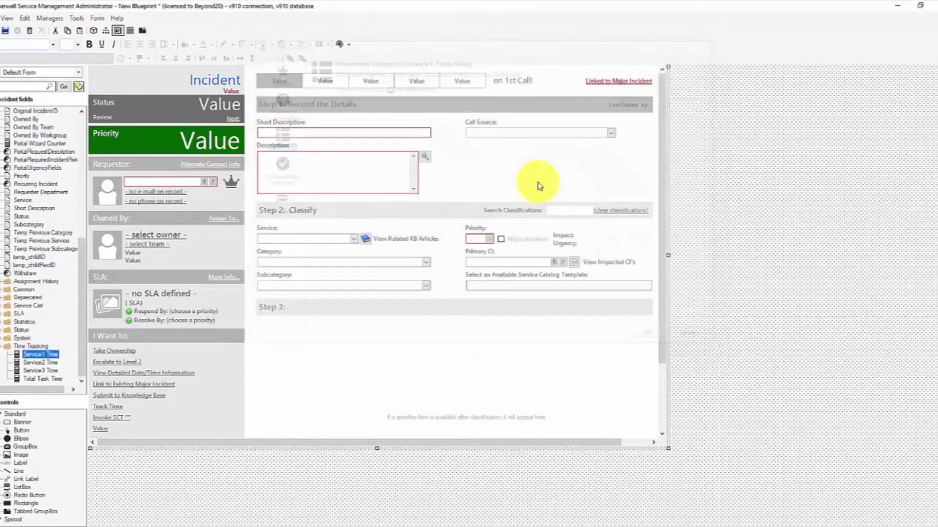
left_click(30, 379)
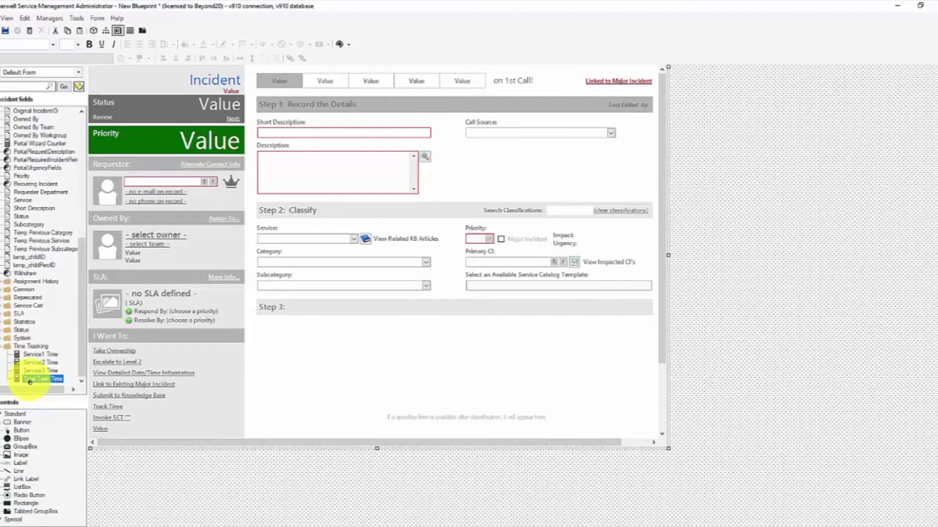
left_click_drag(30, 381, 114, 408)
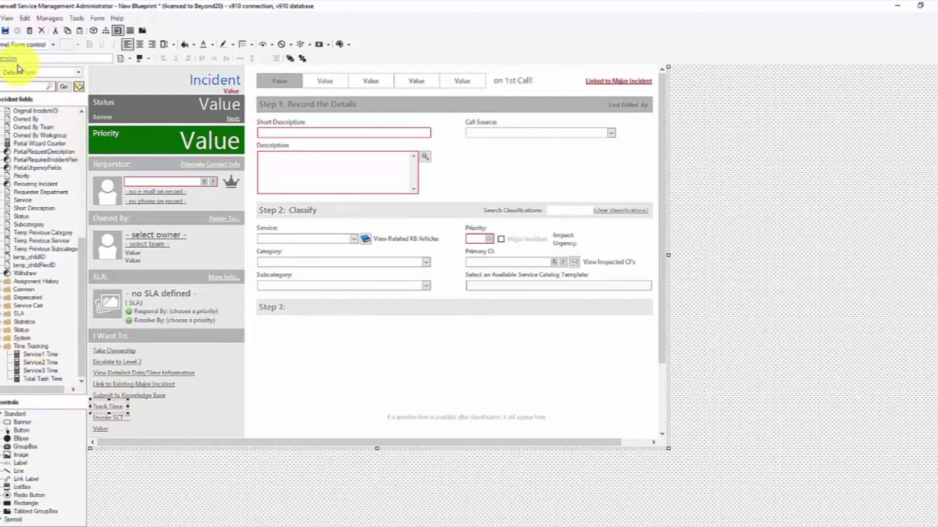
Check the custom expression without changes, then open the Track Time link's control properties.
left_click(10, 58)
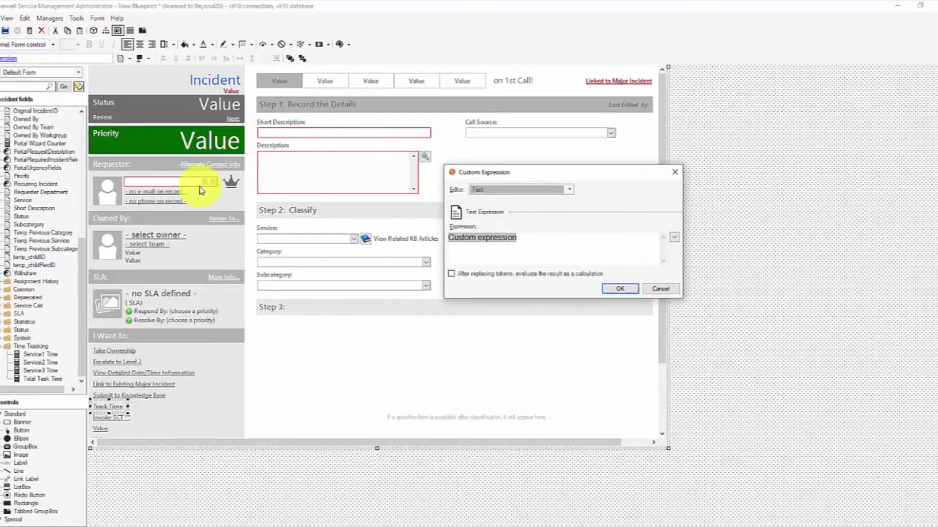
left_click(665, 289)
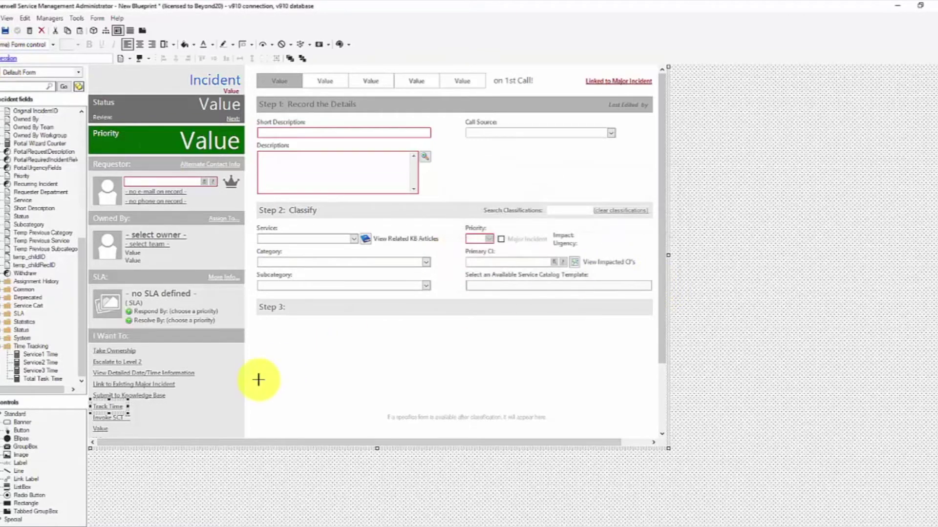
right_click(118, 402)
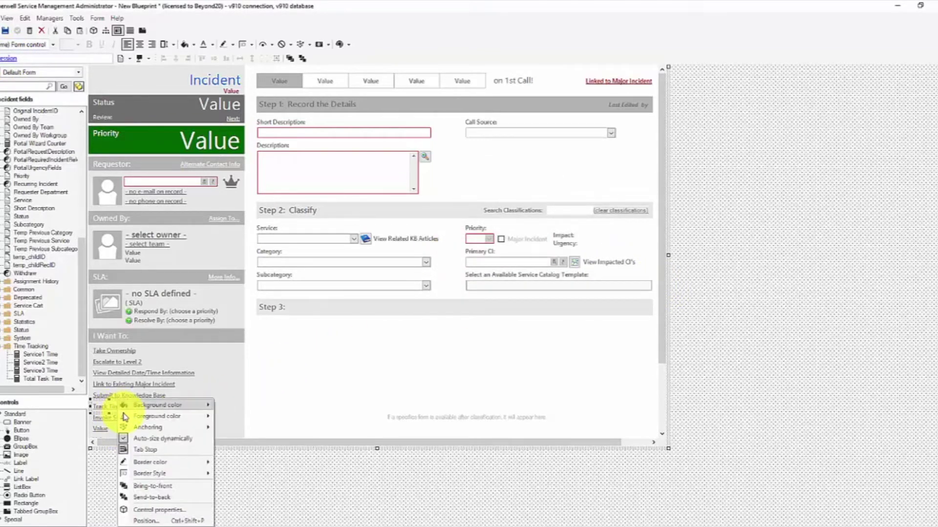
left_click(156, 510)
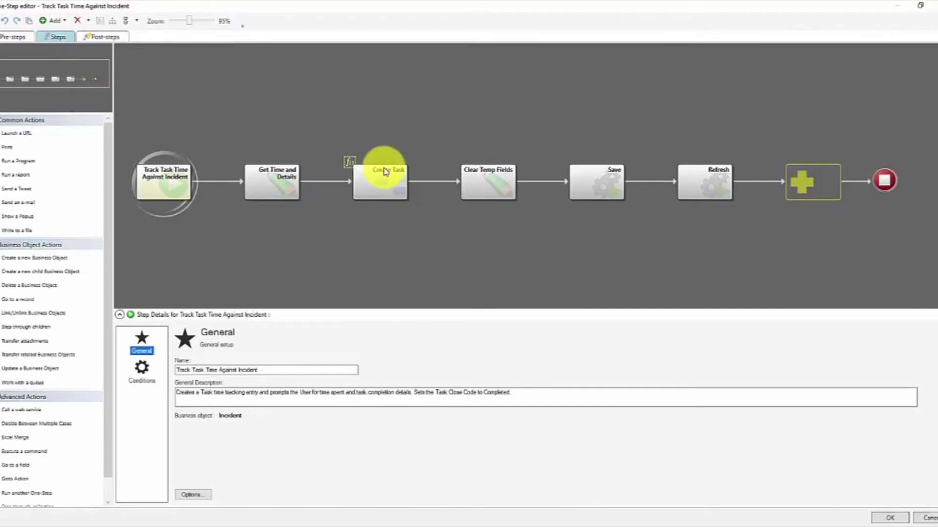
Inspect the Create Task step's Type field and its task-type prompt properties.
left_click(365, 197)
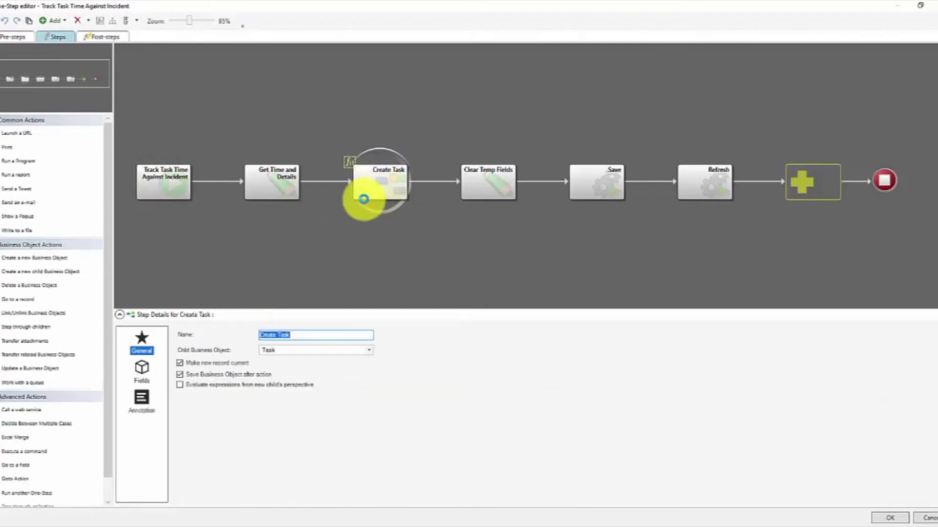
left_click(141, 371)
left_click(292, 333)
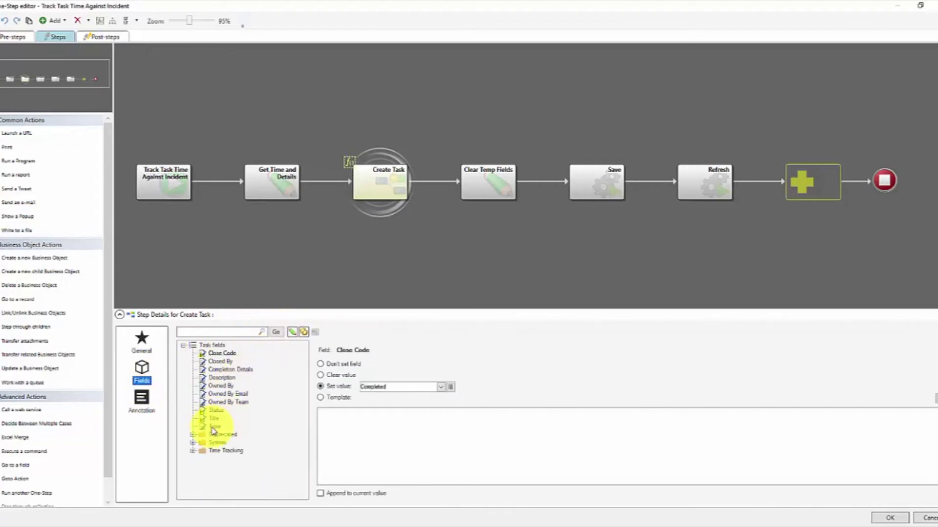
left_click(213, 427)
left_click(320, 397)
right_click(327, 414)
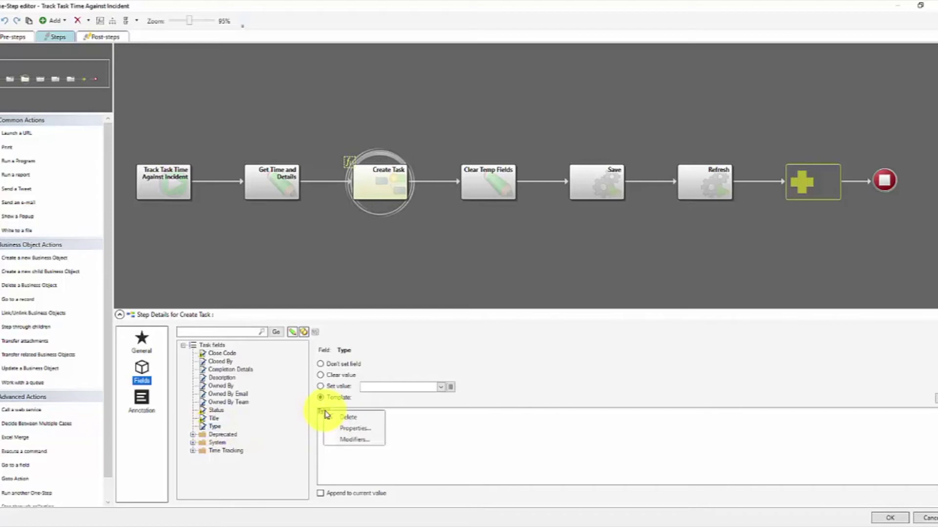
left_click(352, 428)
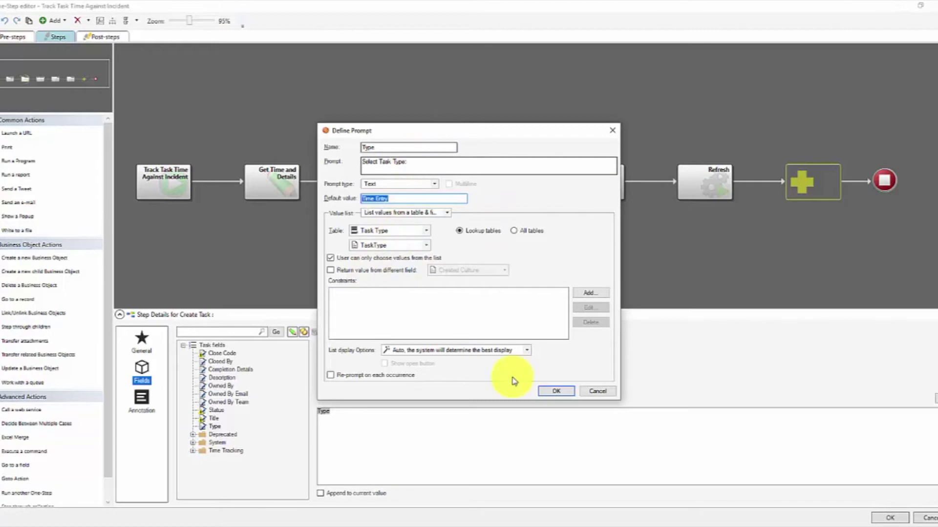
Close the prompt, the One-Step editor and Choose Action without saving changes.
left_click(593, 390)
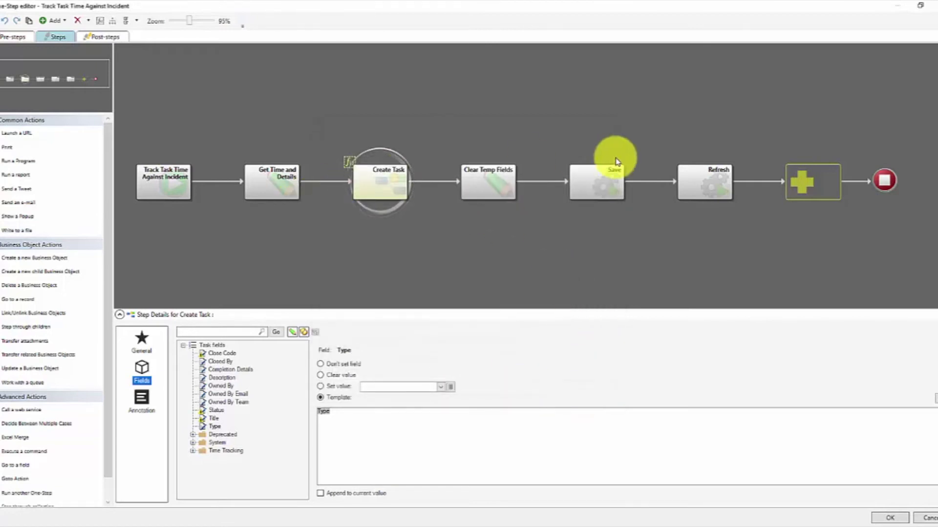
left_click(917, 519)
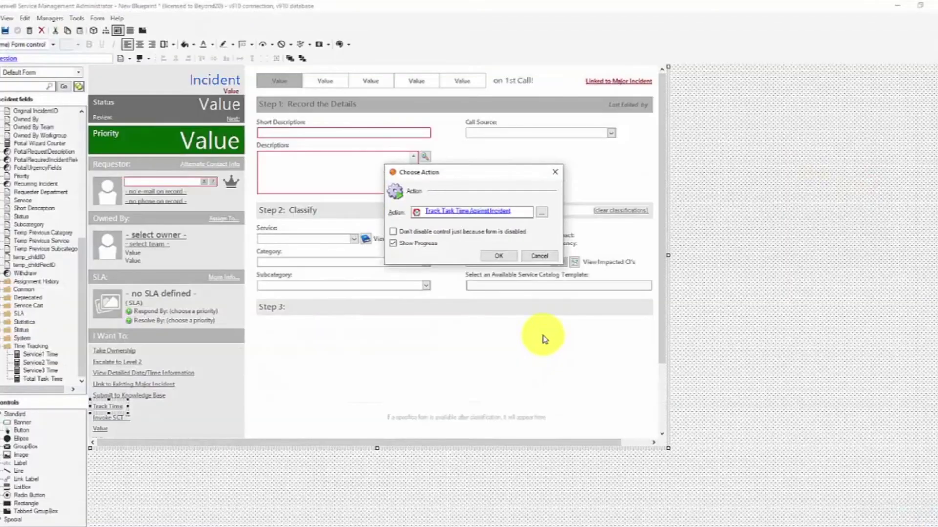
left_click(542, 259)
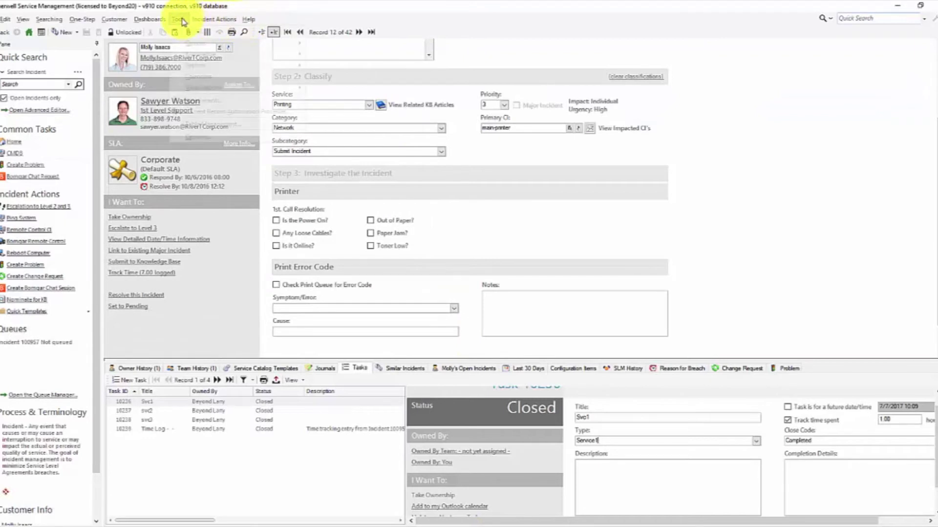
Review the Task Type lookup table's Service1, Service3 and Service2 entries, then return to the Administrator.
left_click(197, 124)
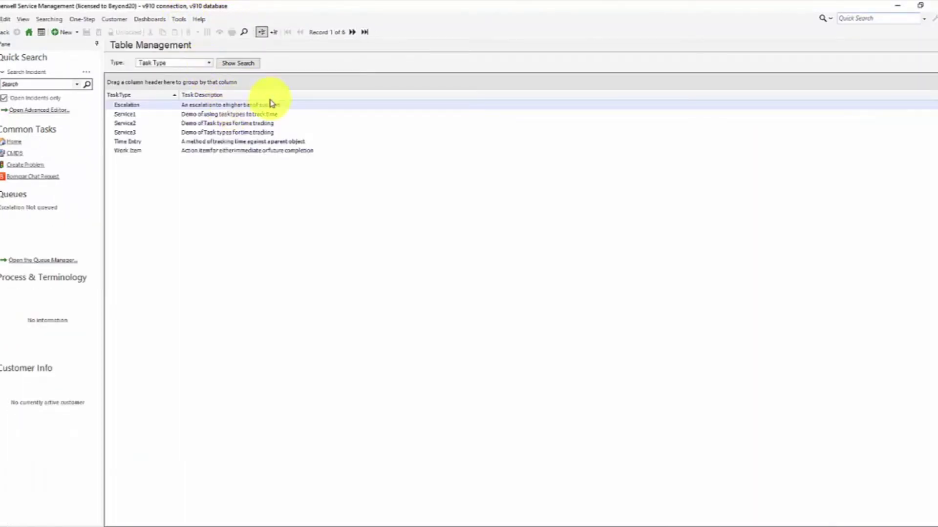
left_click(126, 115)
left_click(131, 132)
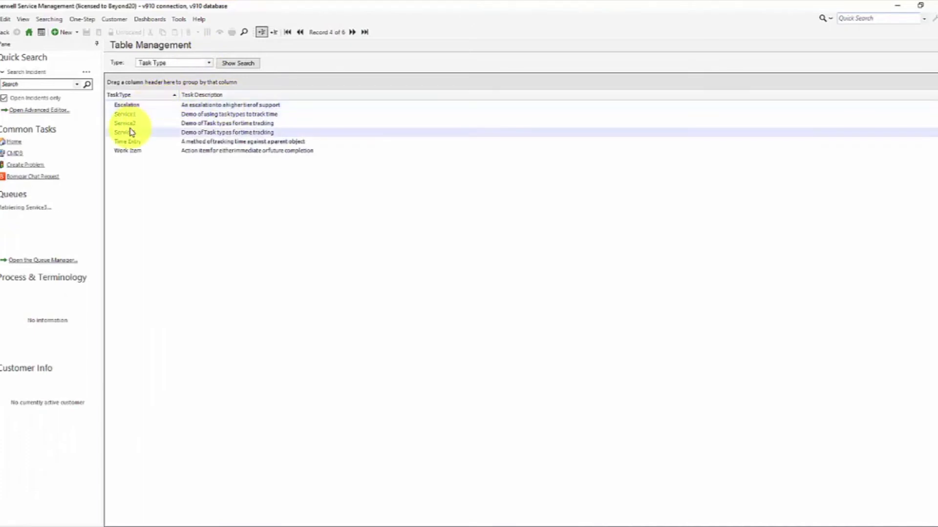
left_click(132, 125)
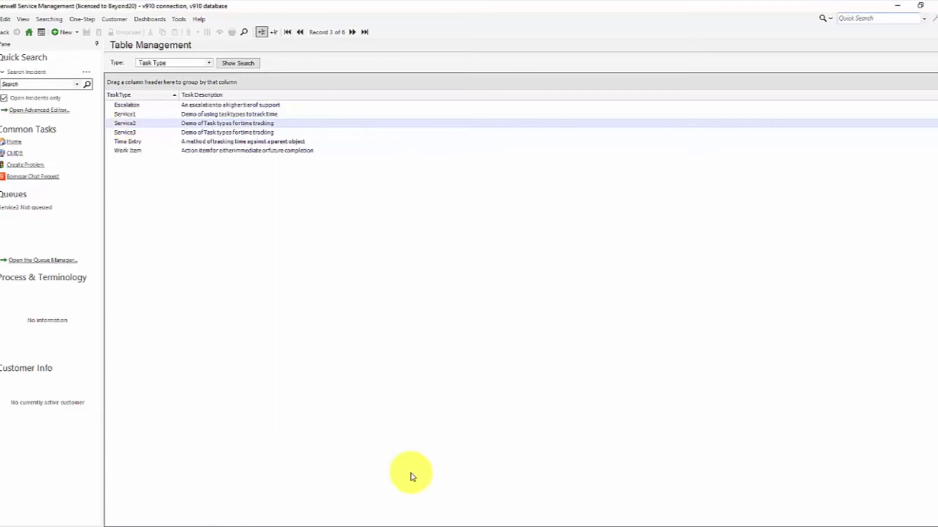
left_click(464, 524)
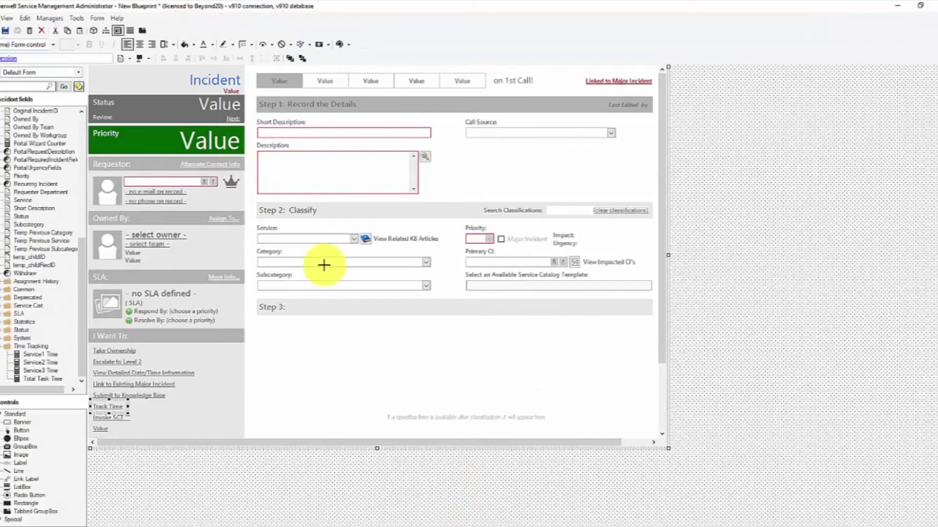